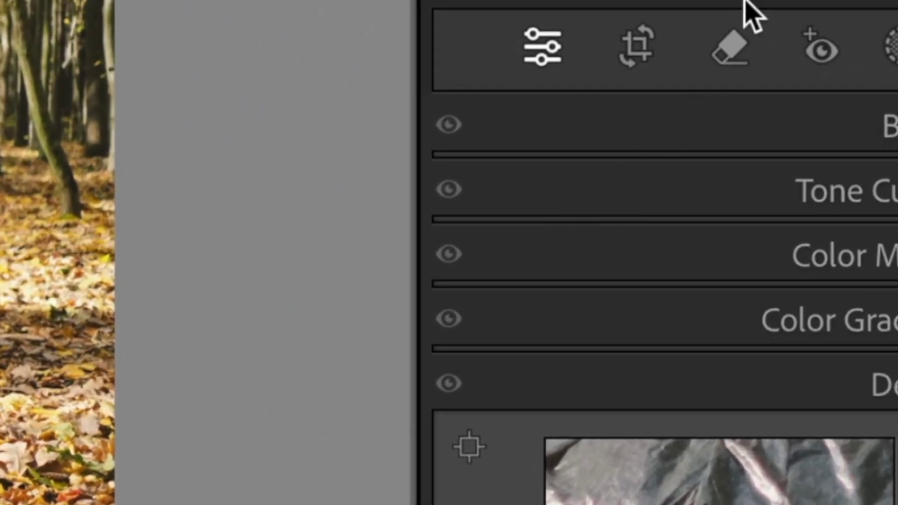
# Open the Remove tool for the forest trash-can photo in Develop.
pyautogui.click(730, 49)
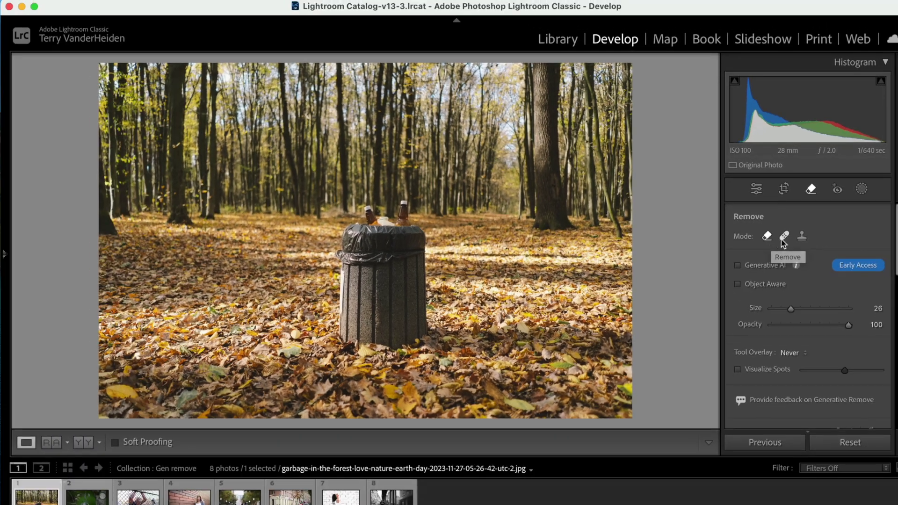
# Try Heal, then return to Remove mode with Generative AI enabled.
pyautogui.click(785, 237)
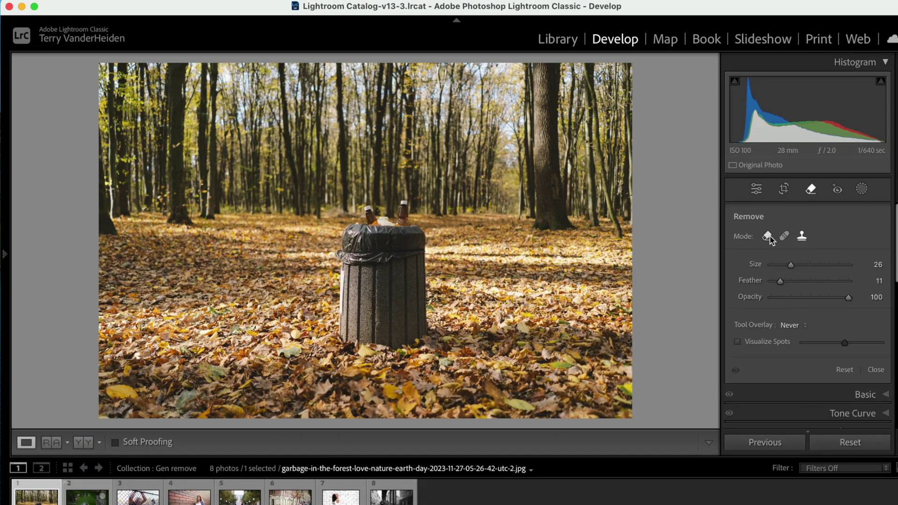
pyautogui.click(768, 236)
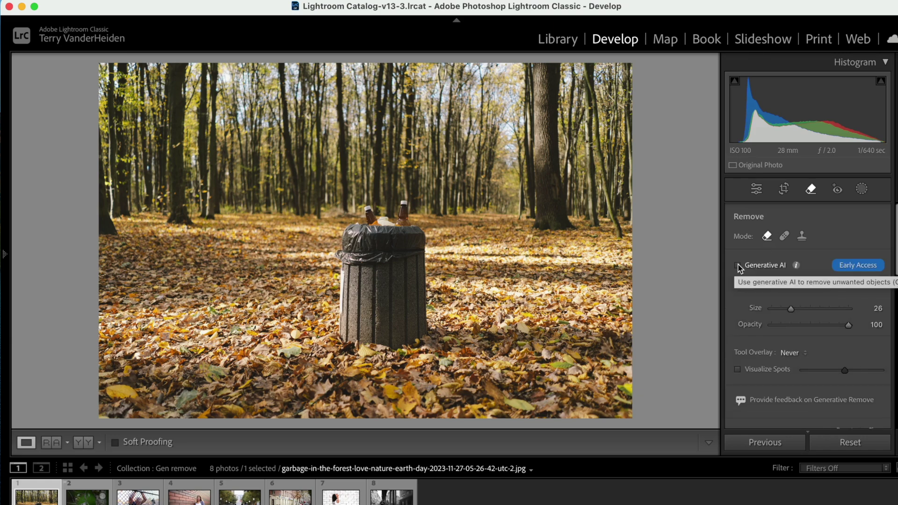
pyautogui.click(738, 265)
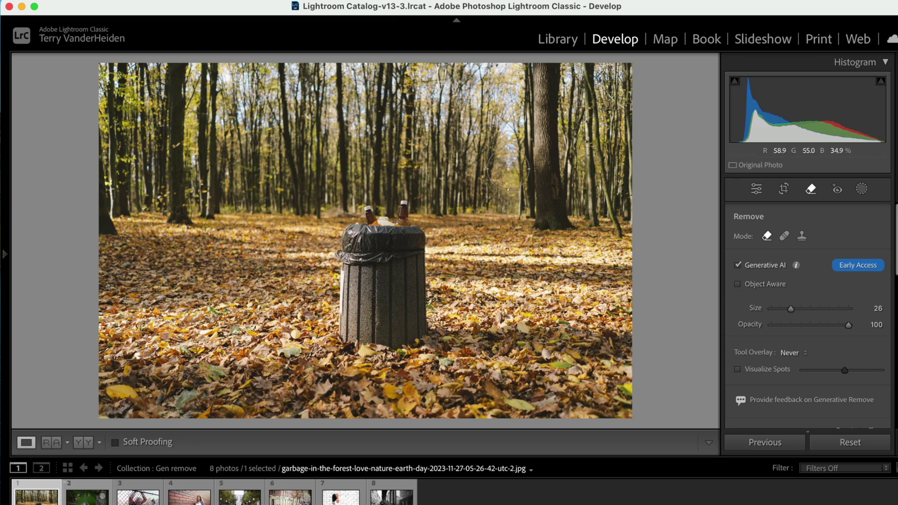
# Resize the brush and paint a removal mask over the trash can.
pyautogui.press(']')
pyautogui.press(']')
pyautogui.press(']')
pyautogui.press(']')
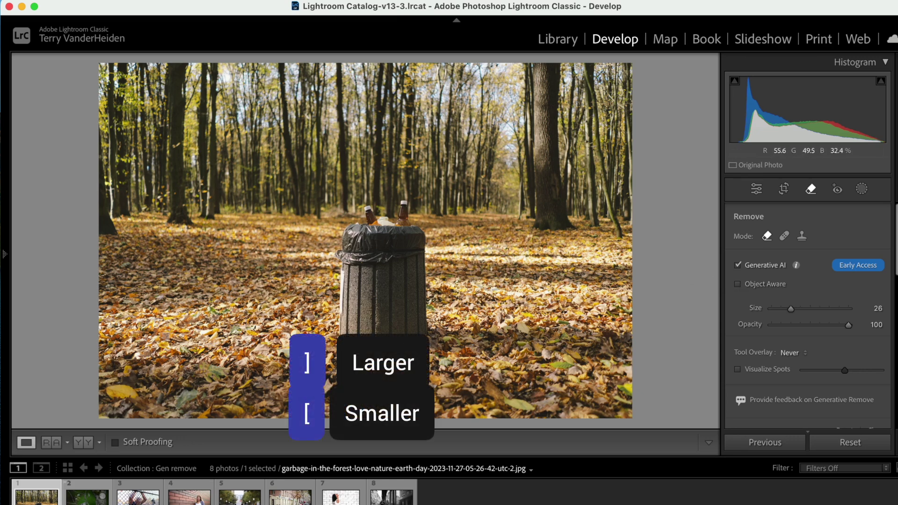
pyautogui.press('[')
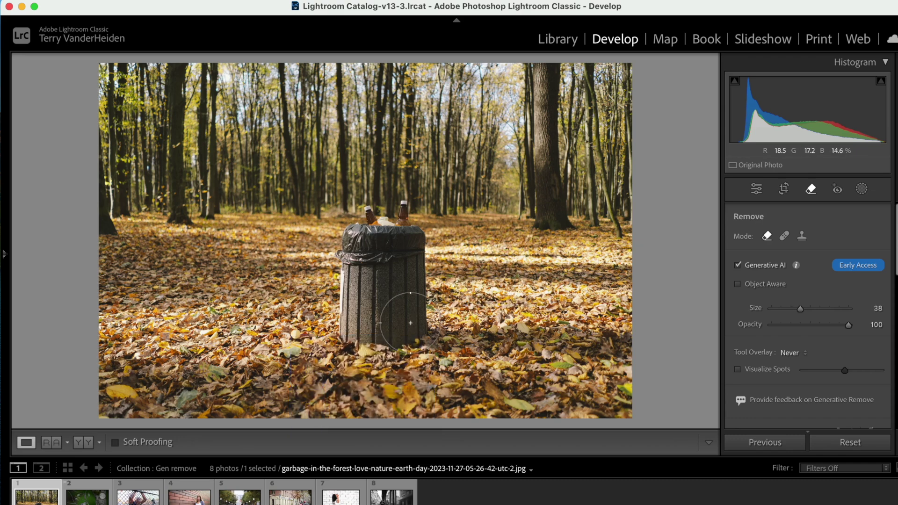
pyautogui.moveTo(414, 322)
pyautogui.mouseDown()
pyautogui.moveTo(419, 282)
pyautogui.moveTo(396, 219)
pyautogui.moveTo(371, 228)
pyautogui.moveTo(356, 255)
pyautogui.moveTo(351, 307)
pyautogui.moveTo(361, 331)
pyautogui.moveTo(382, 321)
pyautogui.moveTo(385, 271)
pyautogui.moveTo(380, 307)
pyautogui.moveTo(440, 336)
pyautogui.moveTo(614, 345)
pyautogui.mouseUp()
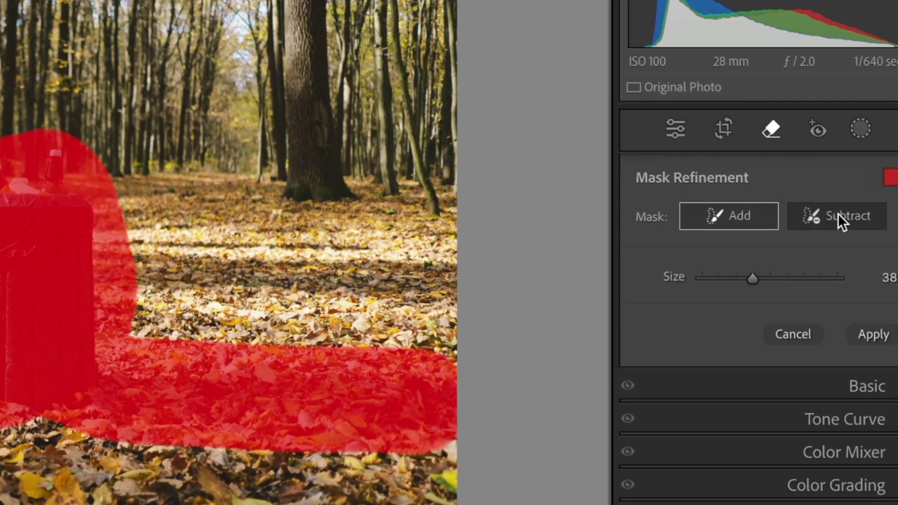
# Trim the mask's top, left and bottom edges using Subtract.
pyautogui.click(856, 239)
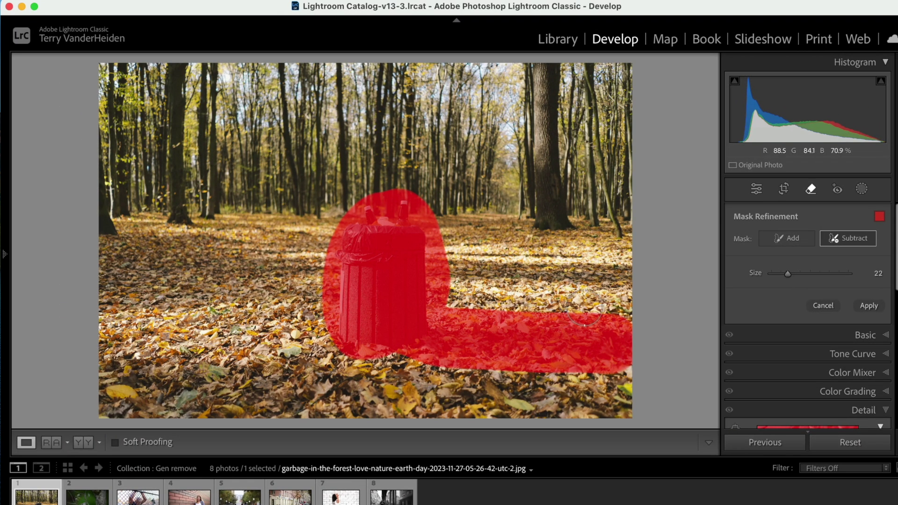
pyautogui.moveTo(585, 310)
pyautogui.mouseDown()
pyautogui.moveTo(550, 317)
pyautogui.moveTo(457, 310)
pyautogui.moveTo(447, 227)
pyautogui.moveTo(433, 188)
pyautogui.moveTo(413, 176)
pyautogui.moveTo(395, 174)
pyautogui.moveTo(316, 223)
pyautogui.mouseUp()
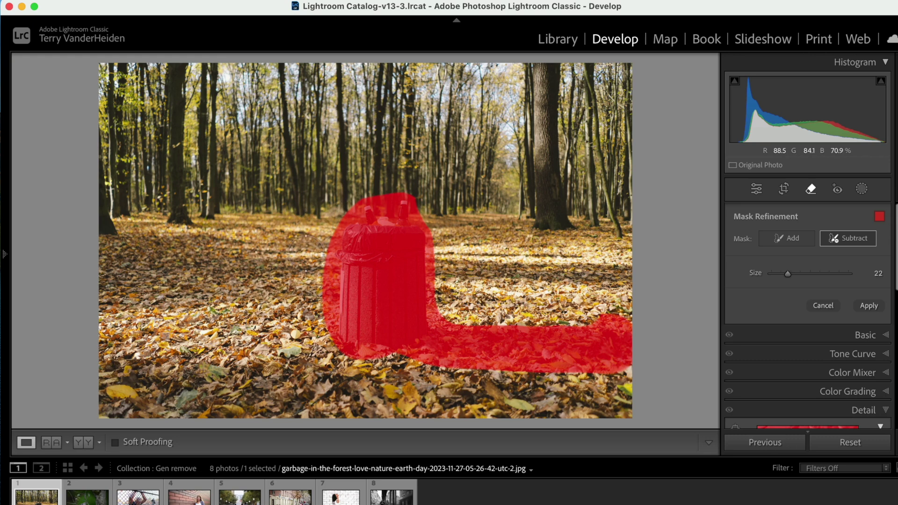
pyautogui.moveTo(306, 262); pyautogui.dragTo(309, 336)
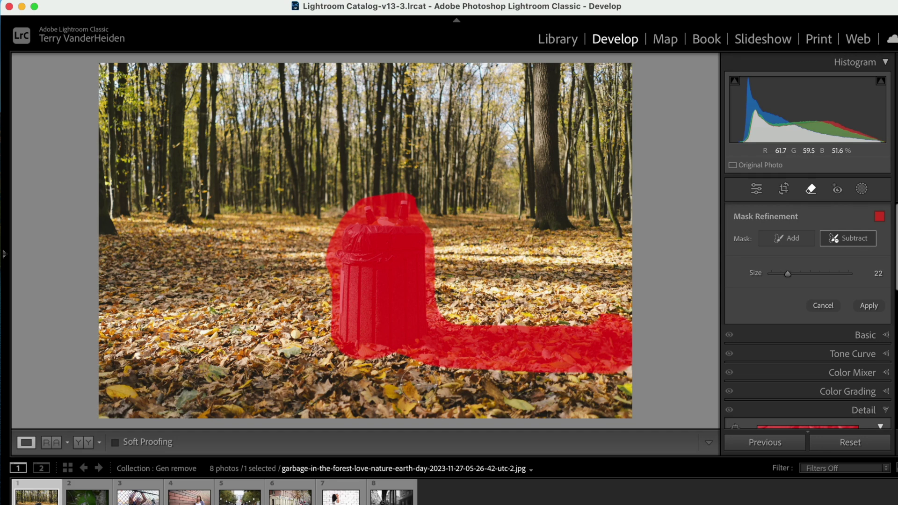
pyautogui.moveTo(427, 385); pyautogui.dragTo(636, 390)
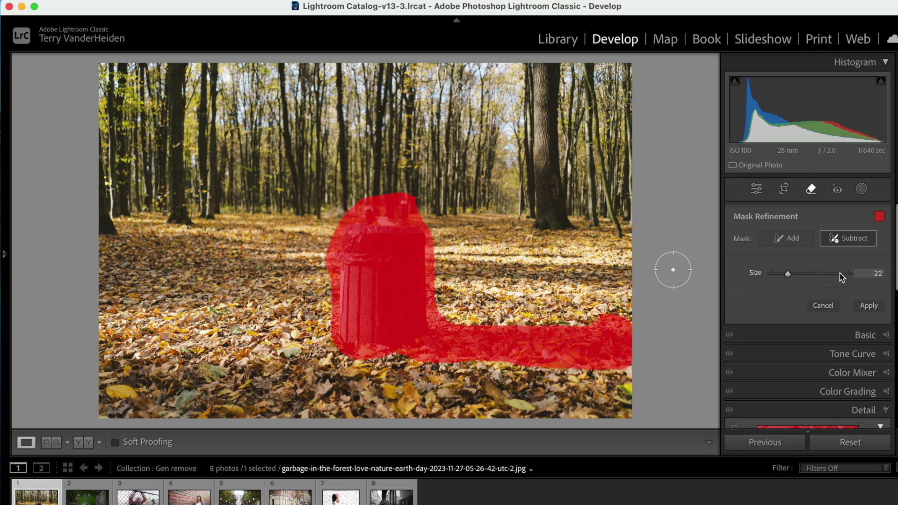
# Generate the trash-can removal, set brush Size 33, and browse to variation 3/3.
pyautogui.click(866, 308)
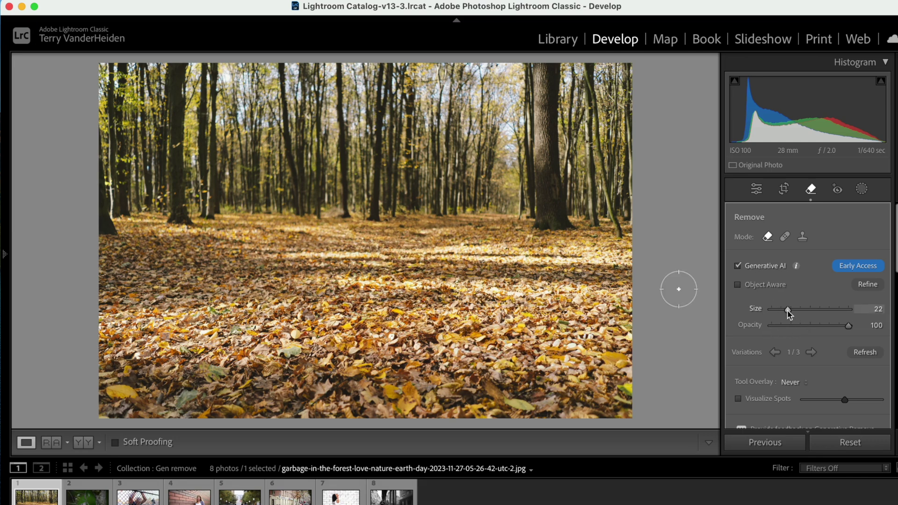
pyautogui.moveTo(788, 313)
pyautogui.mouseDown()
pyautogui.moveTo(812, 311)
pyautogui.moveTo(798, 315)
pyautogui.moveTo(816, 329)
pyautogui.moveTo(791, 330)
pyautogui.moveTo(814, 332)
pyautogui.moveTo(767, 339)
pyautogui.moveTo(852, 335)
pyautogui.mouseUp()
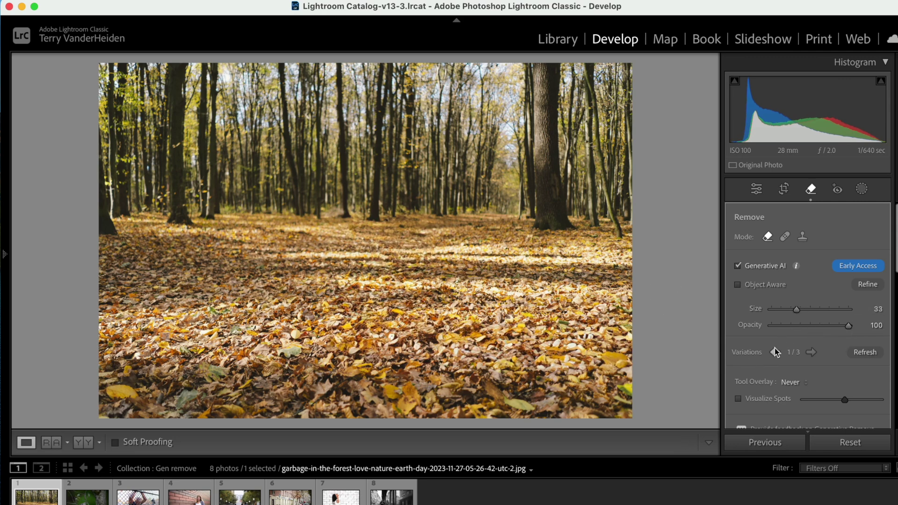
pyautogui.click(812, 353)
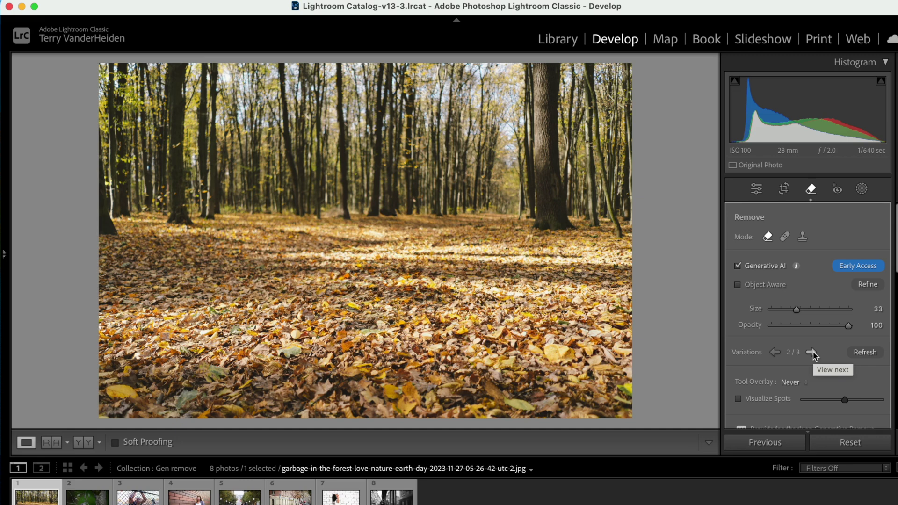
pyautogui.click(812, 354)
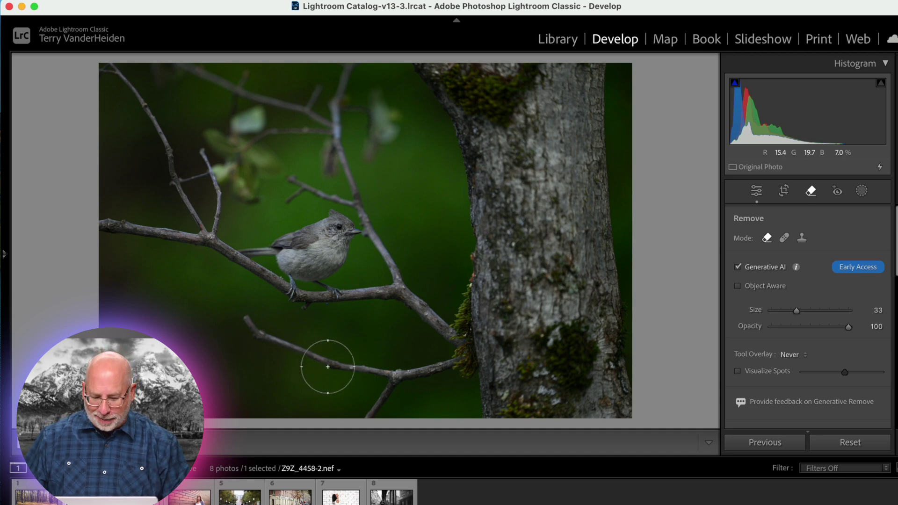
# Reduce the brush Size to 22 and paint over the blurred leaf near the bird.
pyautogui.scroll(-1, 327, 368)
pyautogui.scroll(-6, 326, 367)
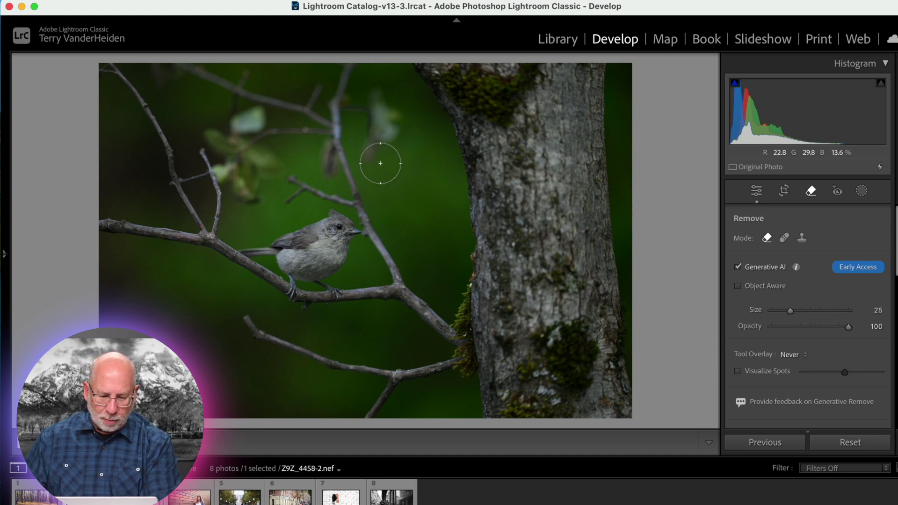
pyautogui.scroll(-4, 372, 156)
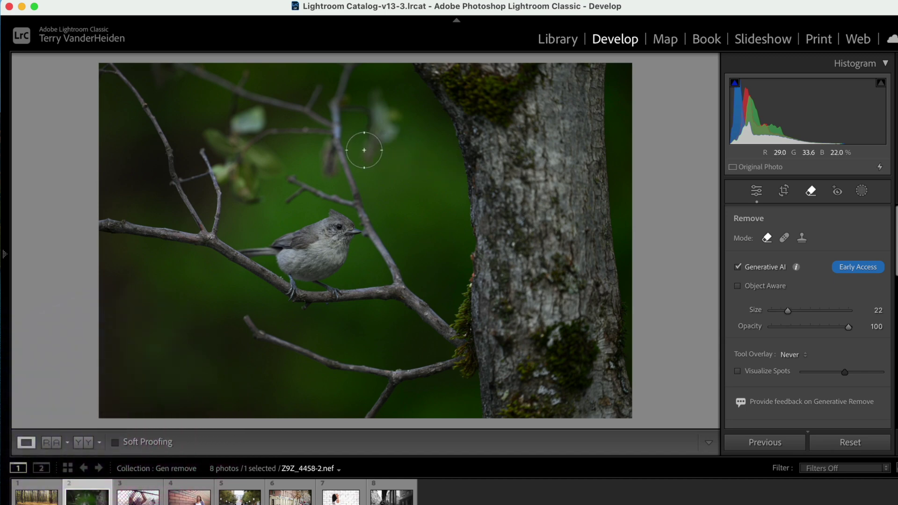
pyautogui.moveTo(362, 149)
pyautogui.mouseDown()
pyautogui.moveTo(387, 128)
pyautogui.moveTo(372, 102)
pyautogui.moveTo(362, 111)
pyautogui.moveTo(380, 101)
pyautogui.moveTo(396, 118)
pyautogui.mouseUp()
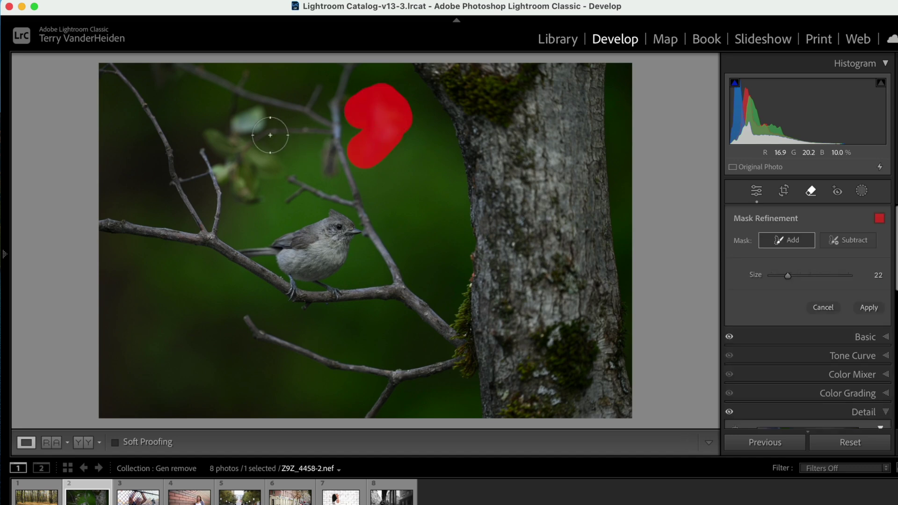
# Add the left blurred leaves to the mask and apply the generative removal.
pyautogui.moveTo(295, 131)
pyautogui.mouseDown()
pyautogui.moveTo(242, 121)
pyautogui.moveTo(222, 130)
pyautogui.moveTo(229, 170)
pyautogui.moveTo(246, 190)
pyautogui.moveTo(249, 168)
pyautogui.moveTo(273, 161)
pyautogui.moveTo(246, 142)
pyautogui.moveTo(276, 138)
pyautogui.moveTo(224, 115)
pyautogui.mouseUp()
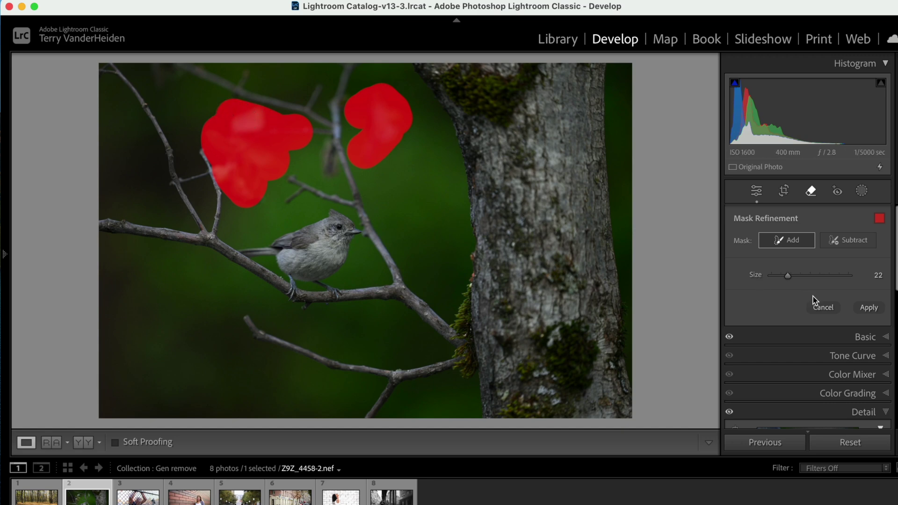
pyautogui.click(870, 309)
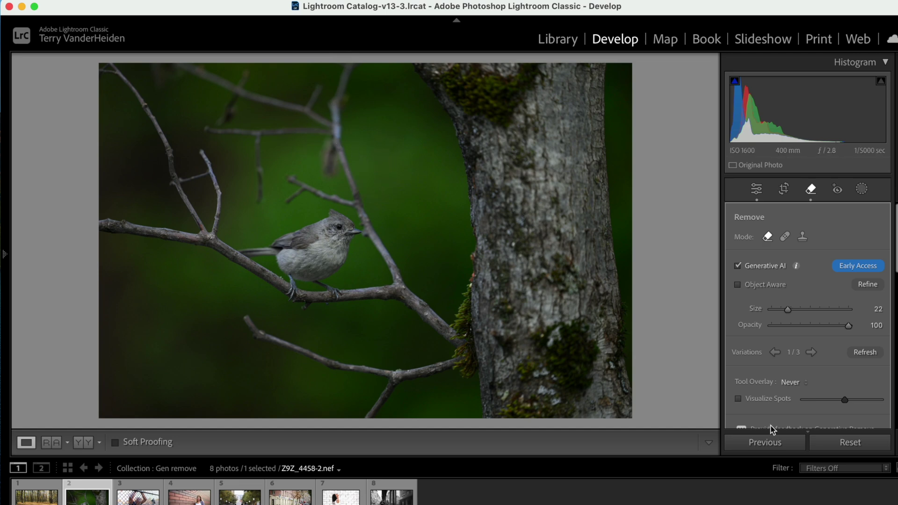
# Compare Before/After on the bird photo, then enlarge the brush to 31 on the fence photo.
pyautogui.press('\\')
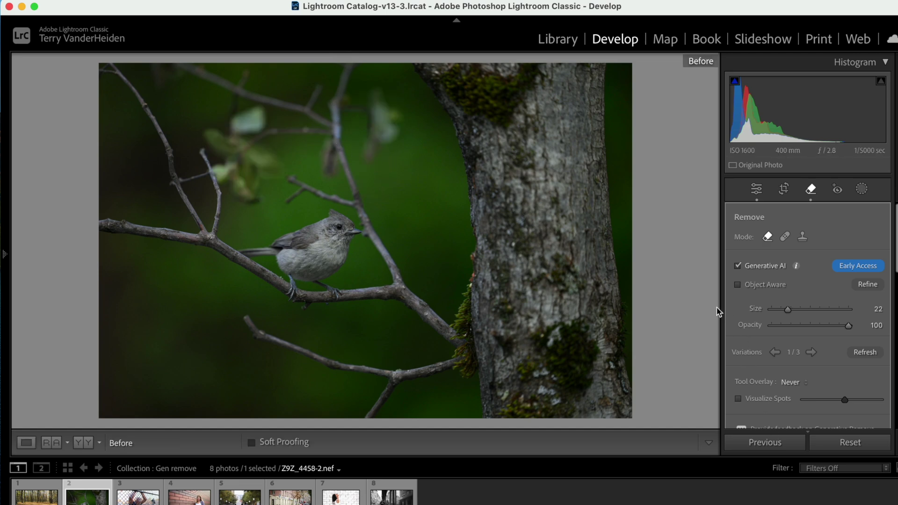
pyautogui.press('\\')
pyautogui.press('\\')
pyautogui.press('\\')
pyautogui.press('\\')
pyautogui.press('\\')
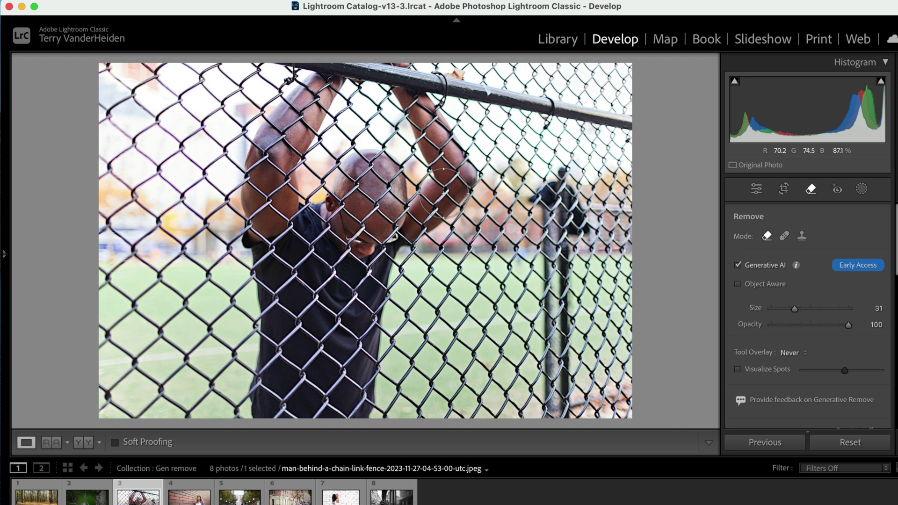
pyautogui.scroll(4, 444, 192)
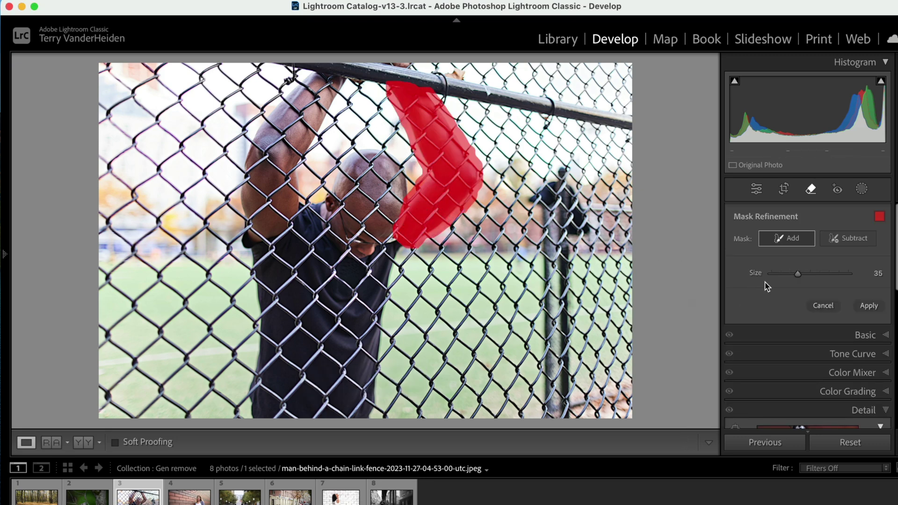
# Discard the trial mask on the man's arm and turn Object Aware off.
pyautogui.click(822, 307)
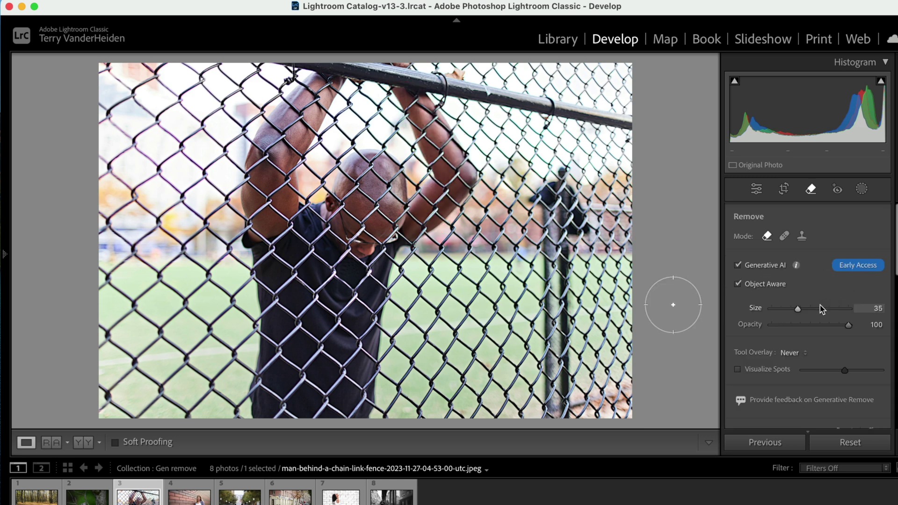
pyautogui.click(737, 285)
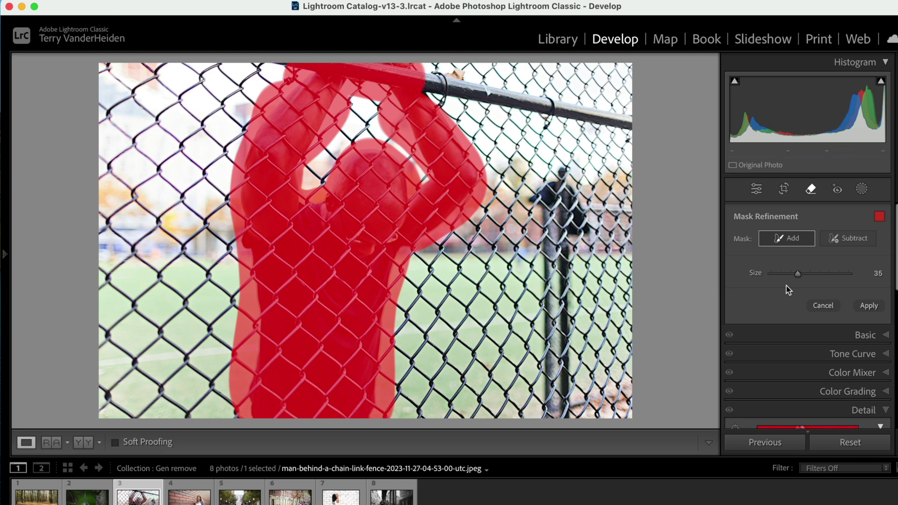
# Subtract the mask from the top fence rail with a smaller brush, then apply the removal.
pyautogui.click(832, 243)
pyautogui.press('[')
pyautogui.press('[')
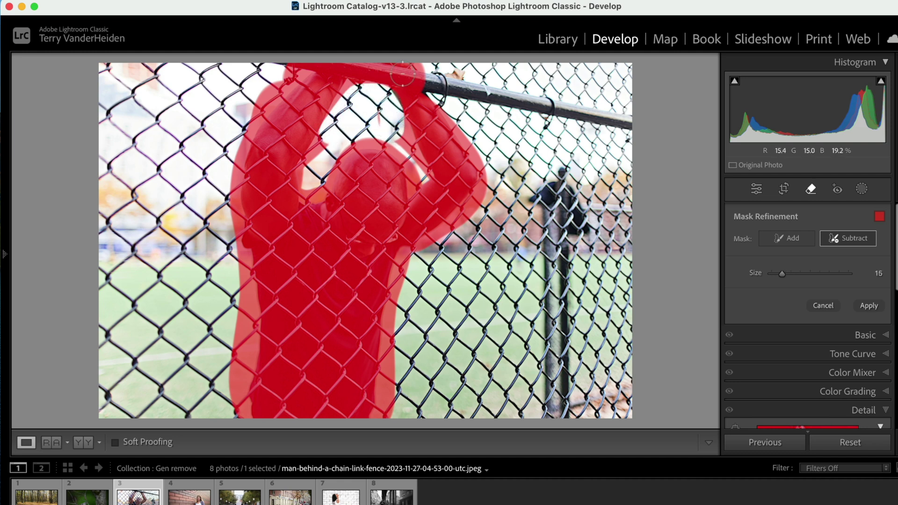
pyautogui.moveTo(428, 82); pyautogui.dragTo(275, 56)
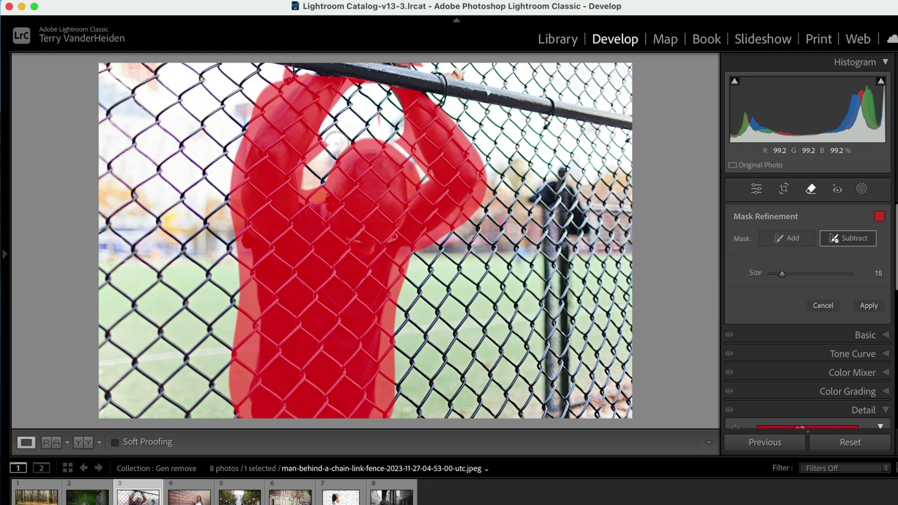
pyautogui.scroll(-3, 334, 145)
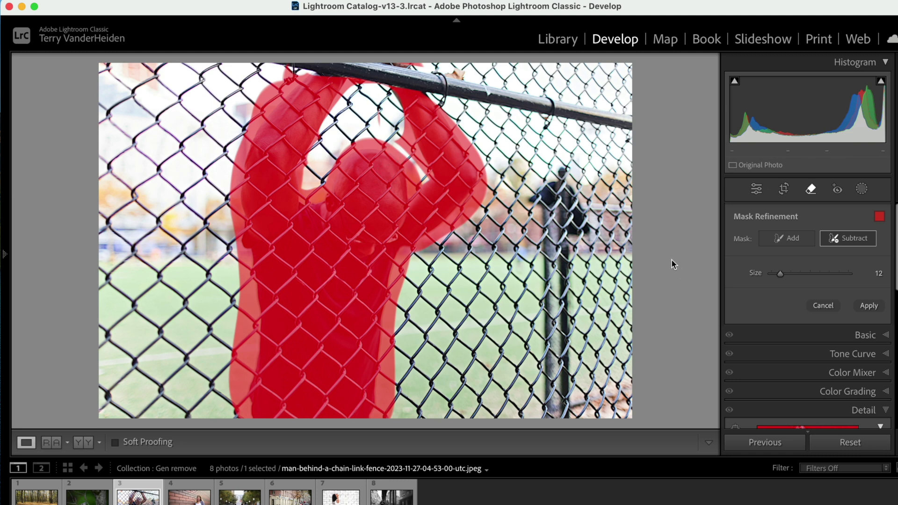
pyautogui.click(865, 307)
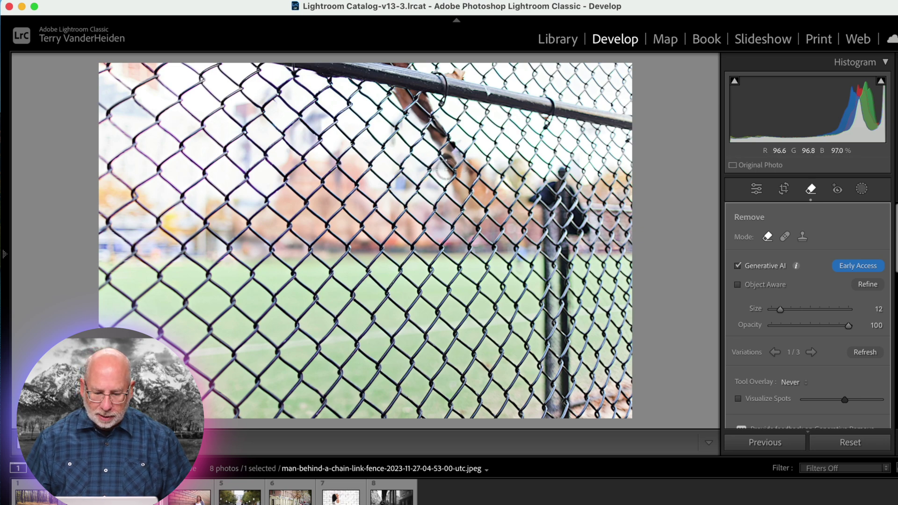
# Mask the brown shape behind the fence's top rail and generate its removal.
pyautogui.moveTo(442, 145)
pyautogui.mouseDown()
pyautogui.moveTo(426, 126)
pyautogui.moveTo(424, 104)
pyautogui.moveTo(395, 97)
pyautogui.mouseUp()
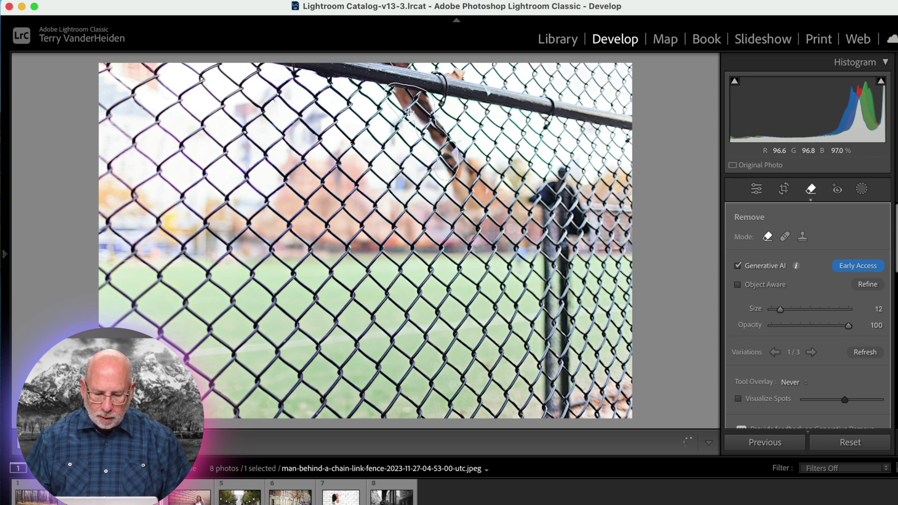
pyautogui.moveTo(457, 167); pyautogui.dragTo(458, 170)
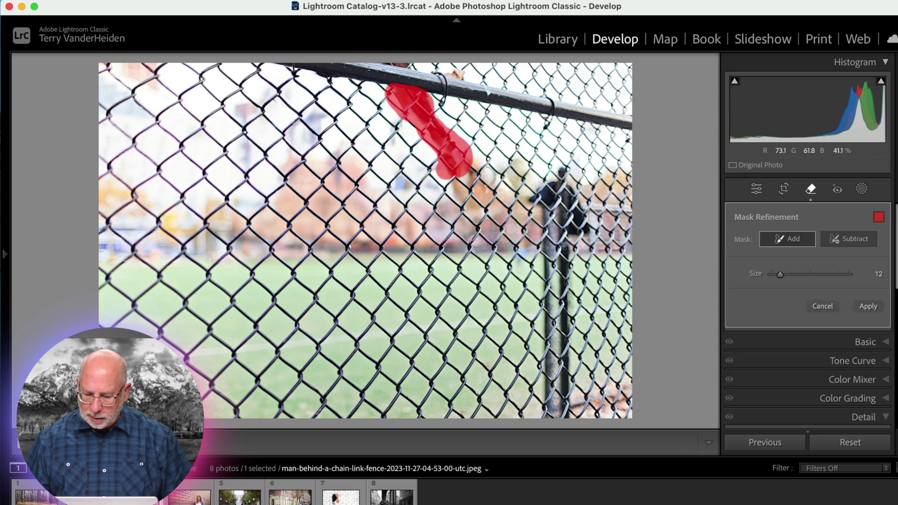
pyautogui.click(868, 306)
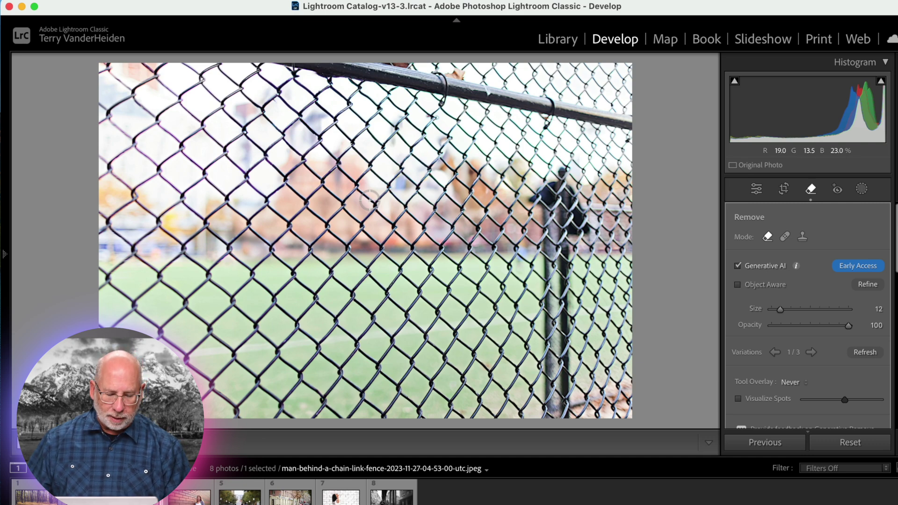
# Open the brick-wall photo of the woman and raise the Remove brush size to 31.
pyautogui.click(185, 501)
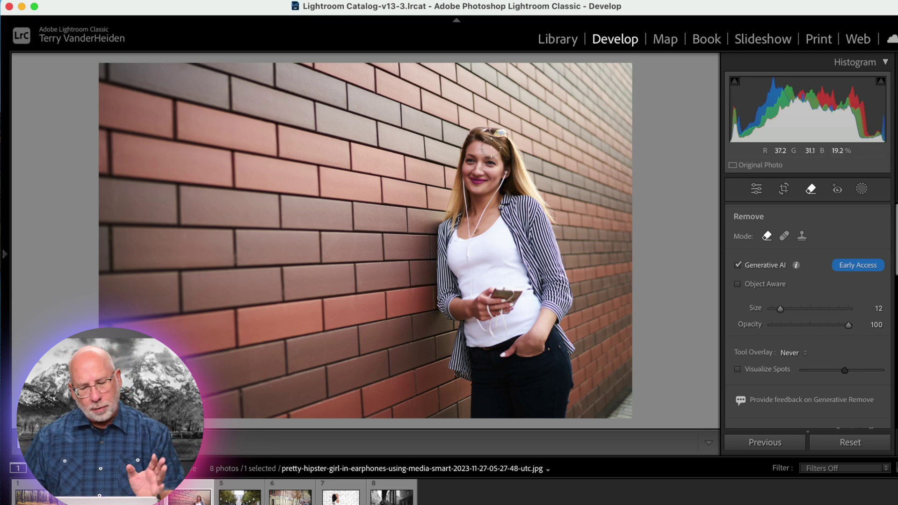
pyautogui.scroll(7, 468, 201)
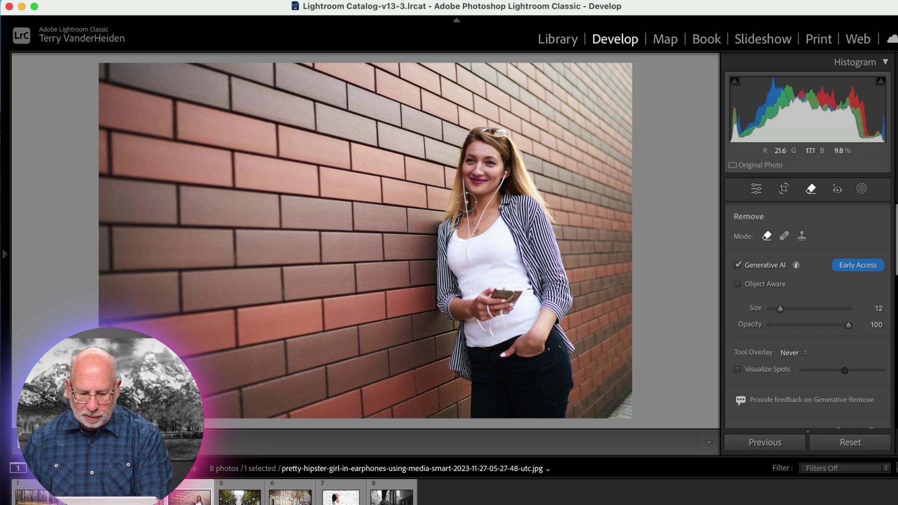
pyautogui.scroll(12, 537, 215)
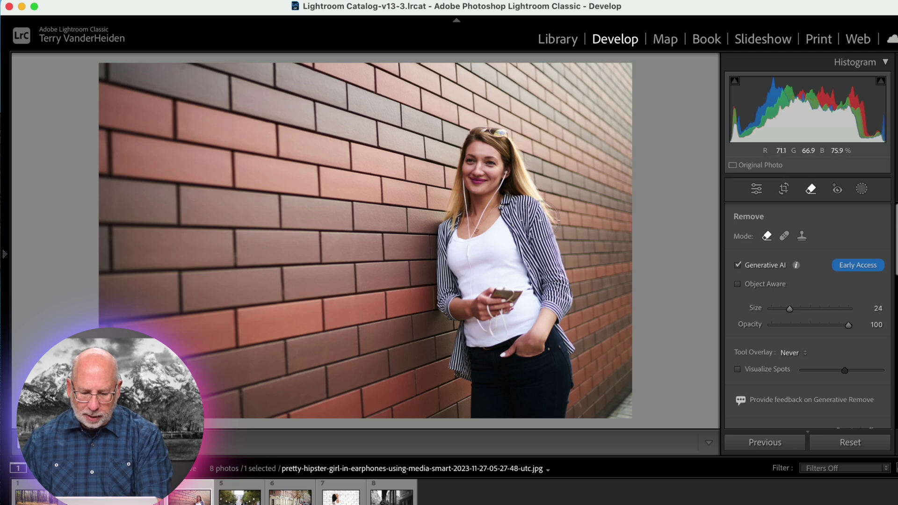
# Cover the whole woman, head to jeans, with a red removal mask, then discard it.
pyautogui.moveTo(538, 219)
pyautogui.mouseDown()
pyautogui.moveTo(489, 141)
pyautogui.moveTo(446, 257)
pyautogui.moveTo(489, 411)
pyautogui.moveTo(535, 419)
pyautogui.moveTo(561, 409)
pyautogui.moveTo(550, 333)
pyautogui.moveTo(556, 286)
pyautogui.moveTo(480, 183)
pyautogui.mouseUp()
pyautogui.moveTo(480, 235)
pyautogui.mouseDown()
pyautogui.moveTo(490, 342)
pyautogui.moveTo(517, 387)
pyautogui.moveTo(527, 380)
pyautogui.moveTo(518, 313)
pyautogui.mouseUp()
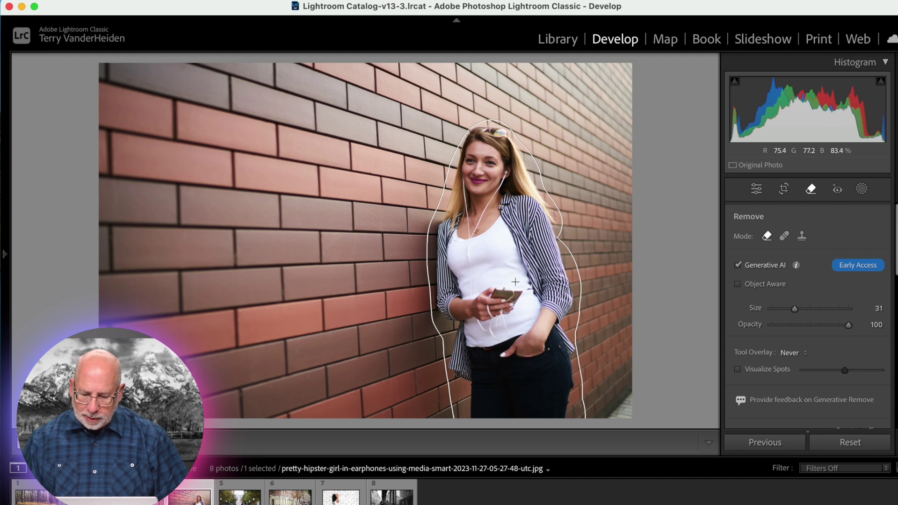
pyautogui.moveTo(515, 282); pyautogui.dragTo(515, 271)
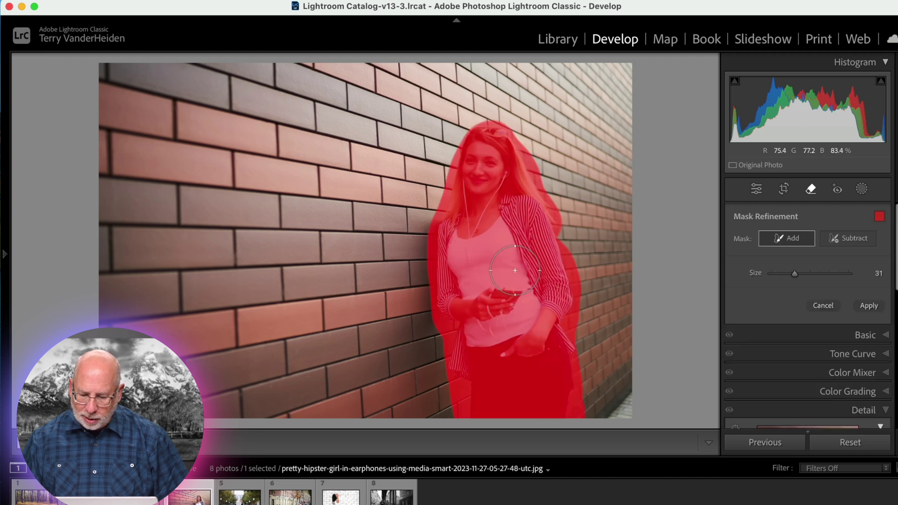
pyautogui.click(825, 306)
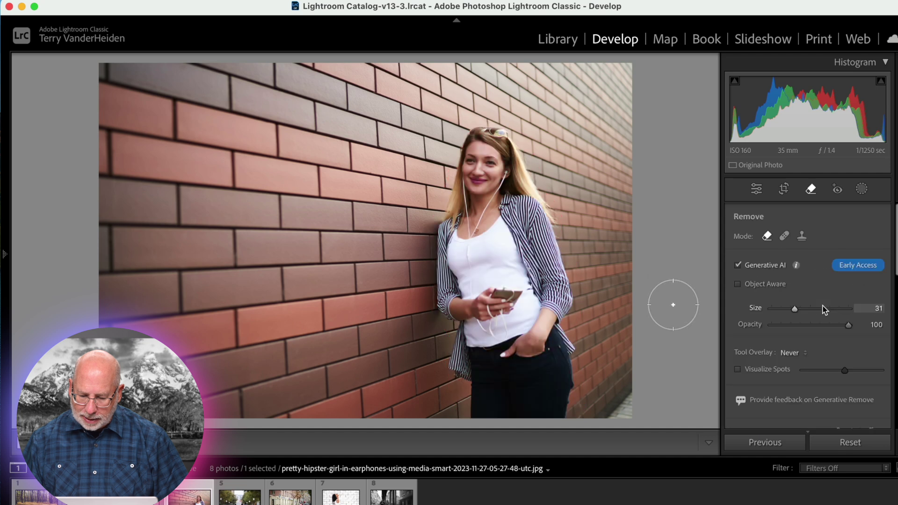
# Remove the woman with Generative AI unchecked, then reset the photo to its original.
pyautogui.click(737, 265)
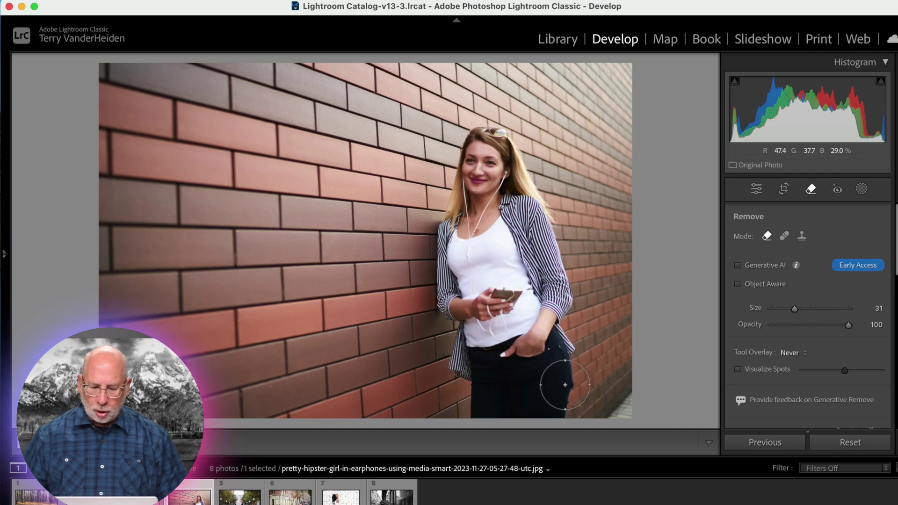
pyautogui.moveTo(561, 414)
pyautogui.mouseDown()
pyautogui.moveTo(543, 241)
pyautogui.moveTo(523, 191)
pyautogui.moveTo(486, 143)
pyautogui.moveTo(460, 182)
pyautogui.moveTo(452, 228)
pyautogui.moveTo(458, 315)
pyautogui.moveTo(478, 401)
pyautogui.moveTo(494, 414)
pyautogui.moveTo(528, 418)
pyautogui.moveTo(516, 222)
pyautogui.moveTo(500, 192)
pyautogui.moveTo(482, 190)
pyautogui.moveTo(499, 382)
pyautogui.mouseUp()
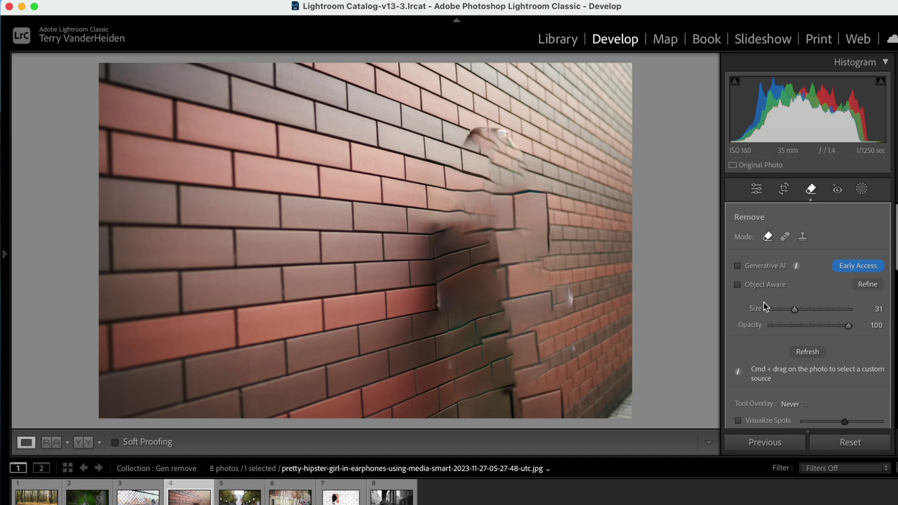
pyautogui.click(850, 442)
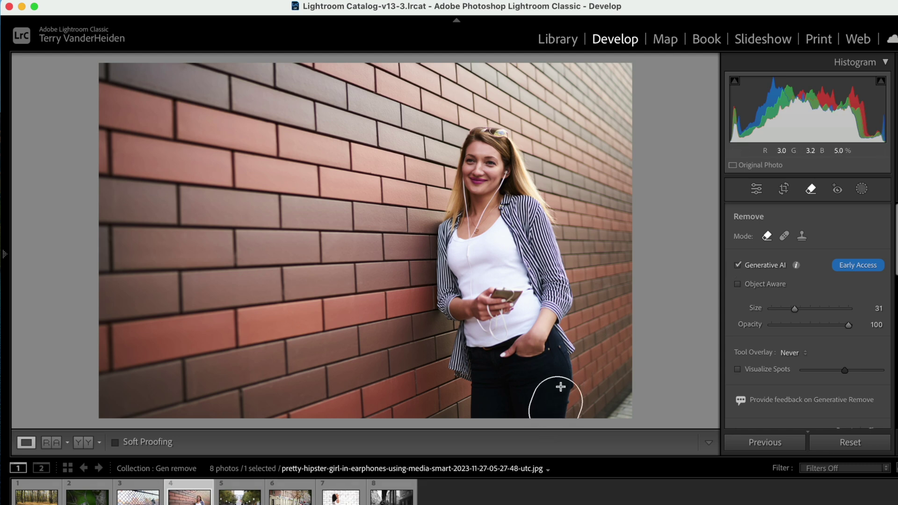
# Mask the woman from head to hip and apply generative fill, creating a vented wall box.
pyautogui.moveTo(561, 386)
pyautogui.mouseDown()
pyautogui.moveTo(543, 242)
pyautogui.moveTo(498, 144)
pyautogui.moveTo(475, 160)
pyautogui.moveTo(466, 194)
pyautogui.moveTo(456, 248)
pyautogui.moveTo(462, 311)
pyautogui.moveTo(486, 311)
pyautogui.moveTo(497, 200)
pyautogui.mouseUp()
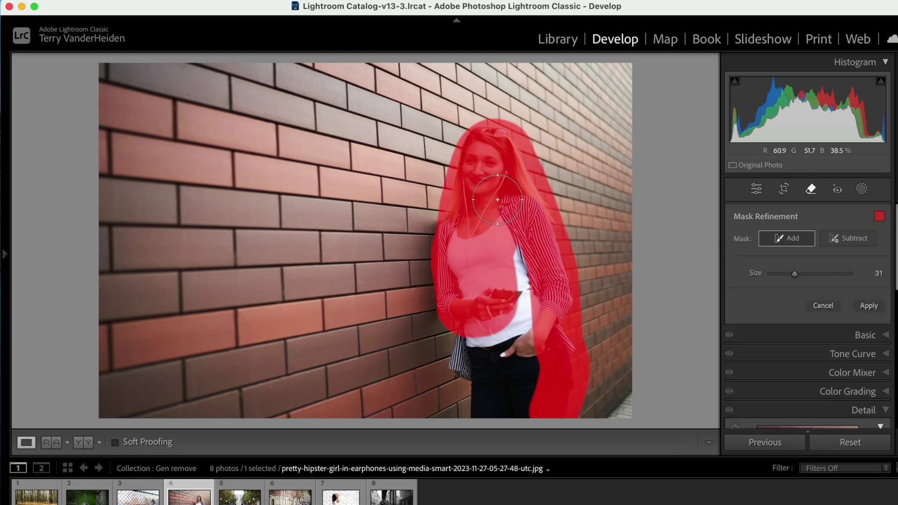
pyautogui.moveTo(519, 238)
pyautogui.mouseDown()
pyautogui.moveTo(529, 328)
pyautogui.moveTo(471, 353)
pyautogui.moveTo(495, 413)
pyautogui.moveTo(507, 361)
pyautogui.moveTo(525, 402)
pyautogui.mouseUp()
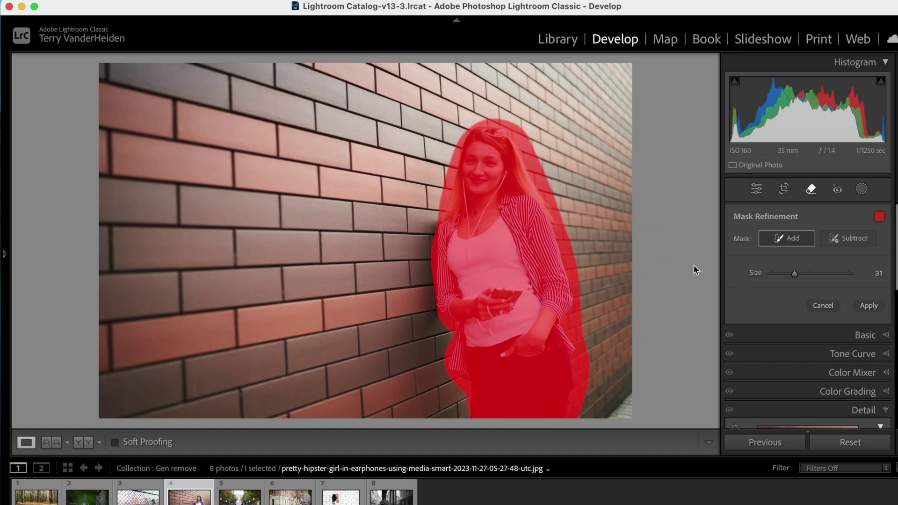
pyautogui.click(868, 306)
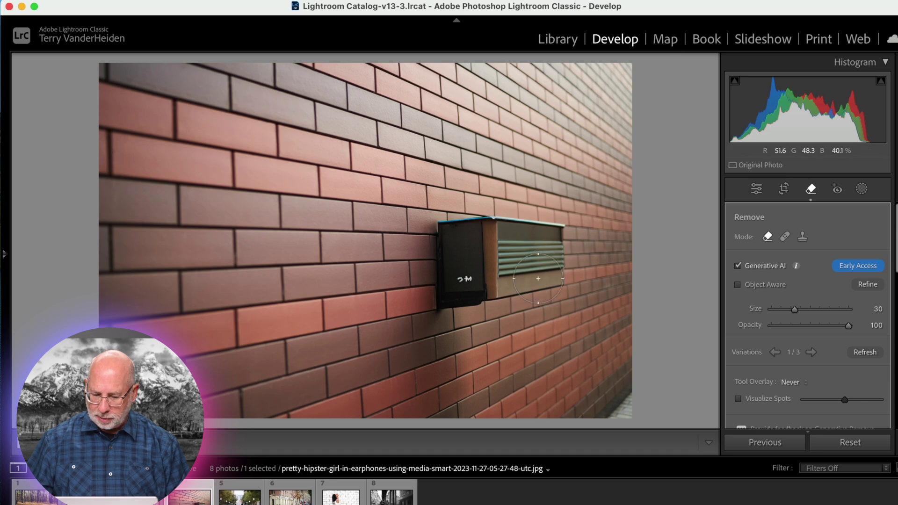
# View fill variations 2 and 3, refresh for a new set, and step to variation 3/3.
pyautogui.click(812, 352)
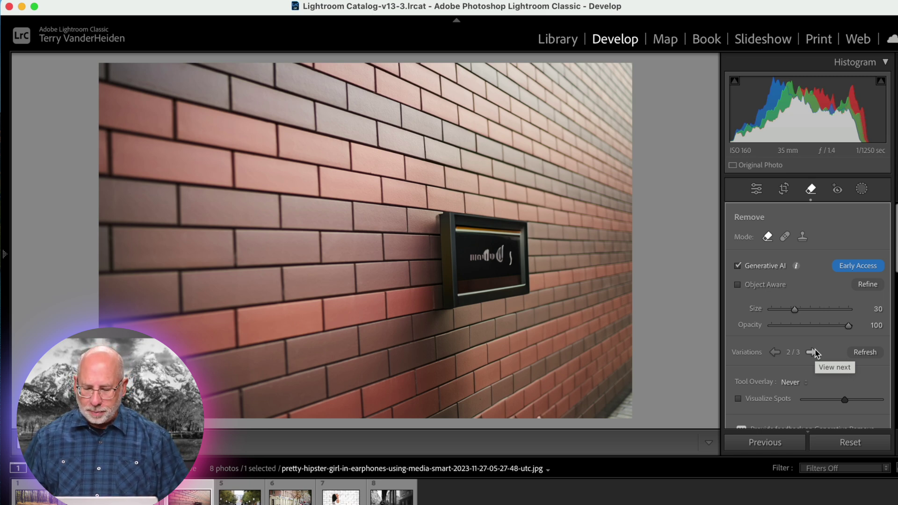
pyautogui.click(813, 352)
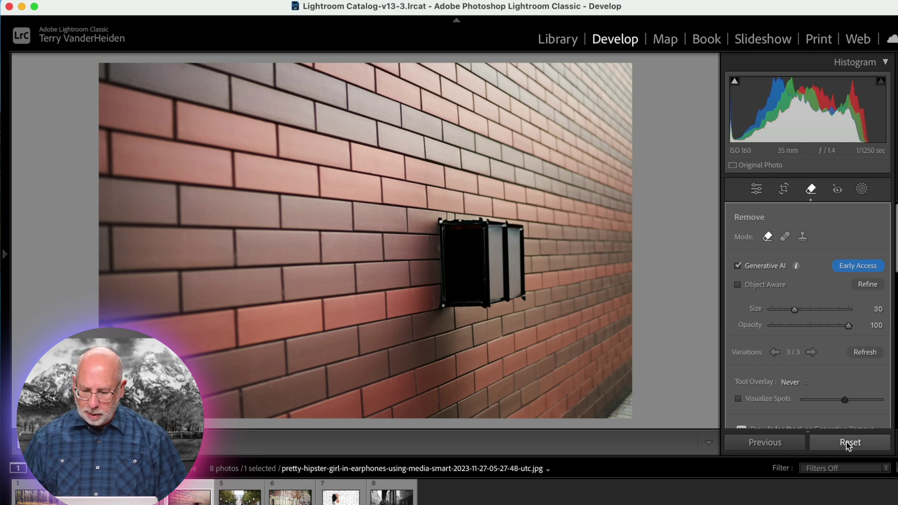
pyautogui.click(866, 353)
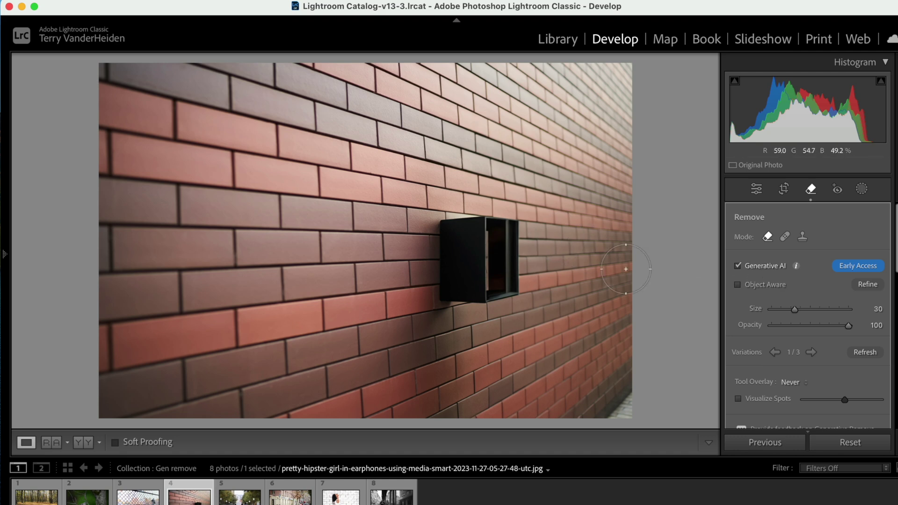
pyautogui.click(811, 354)
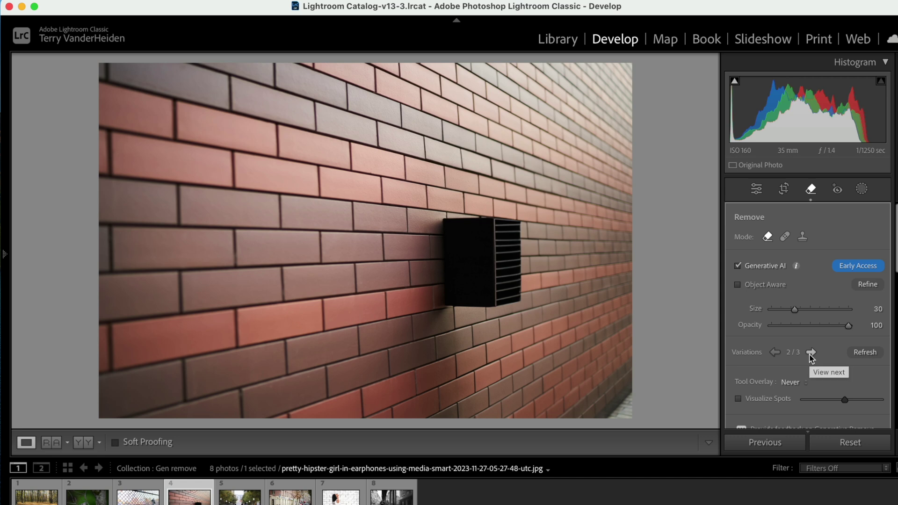
pyautogui.click(810, 354)
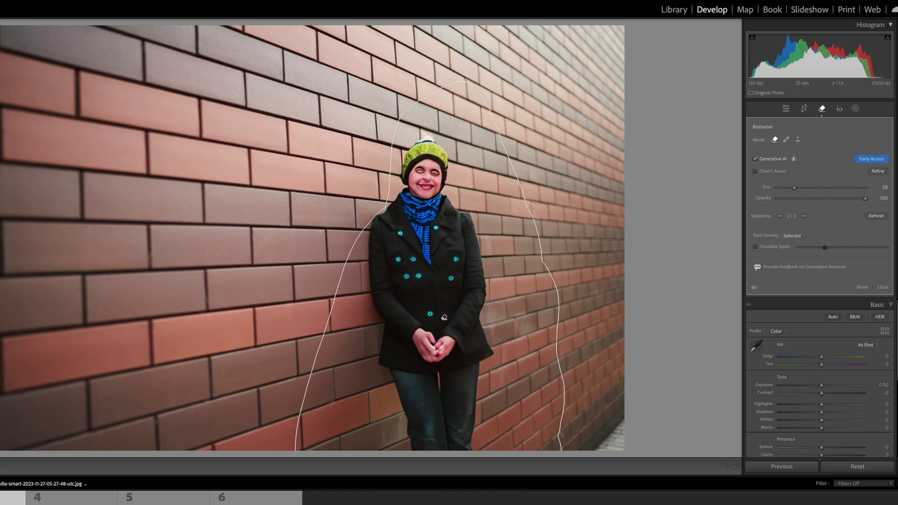
# Zoom to 1:1 with Z and pan to the woman's face and scarf.
pyautogui.press('z')
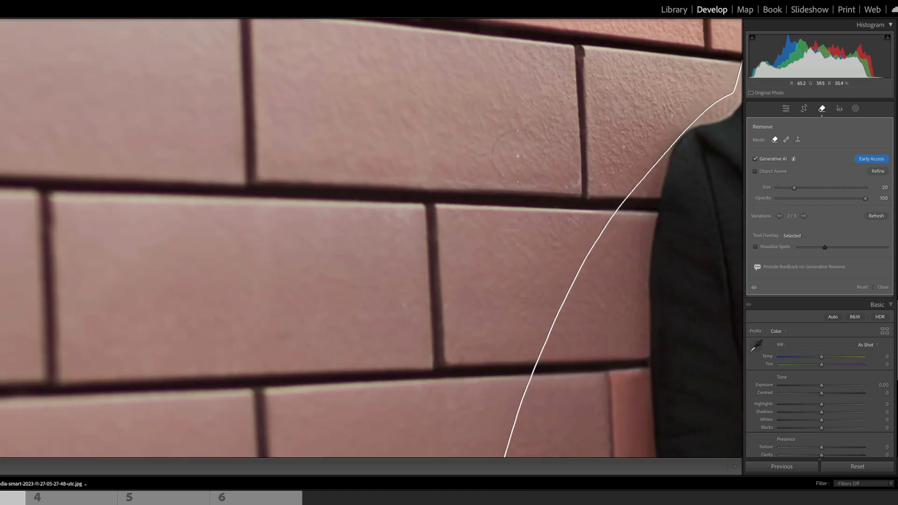
pyautogui.moveTo(517, 153); pyautogui.dragTo(32, 413)
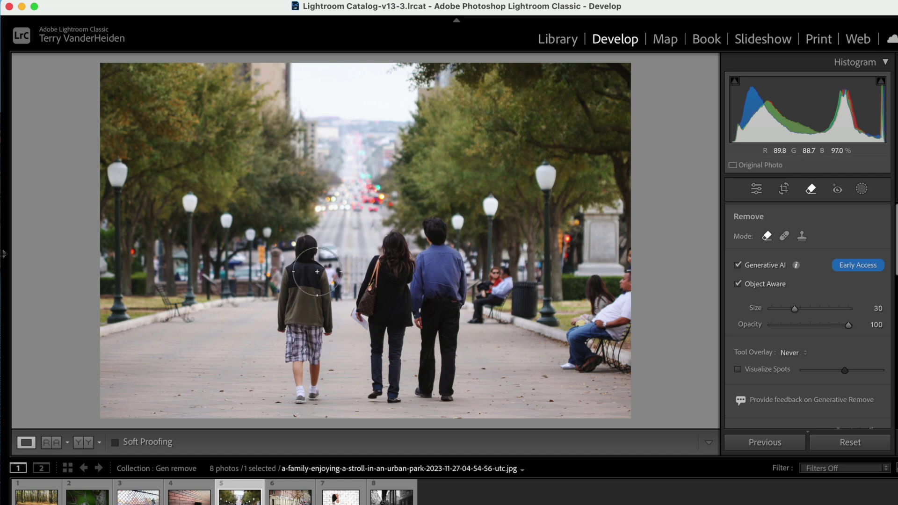
# Mask the walking child with Object Aware on, generate the fill, and view variations 2 and 3.
pyautogui.moveTo(312, 274)
pyautogui.mouseDown()
pyautogui.moveTo(304, 251)
pyautogui.moveTo(287, 296)
pyautogui.moveTo(292, 356)
pyautogui.moveTo(308, 391)
pyautogui.moveTo(319, 365)
pyautogui.moveTo(316, 296)
pyautogui.mouseUp()
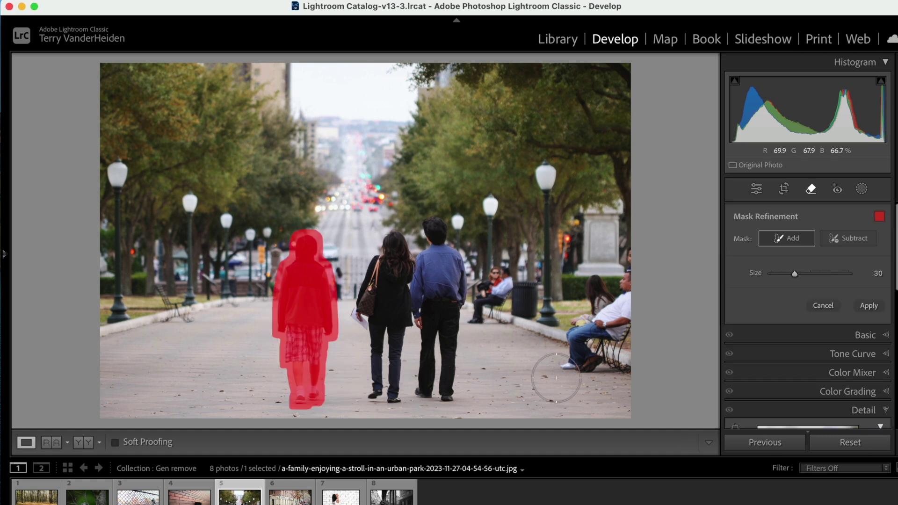
pyautogui.click(869, 307)
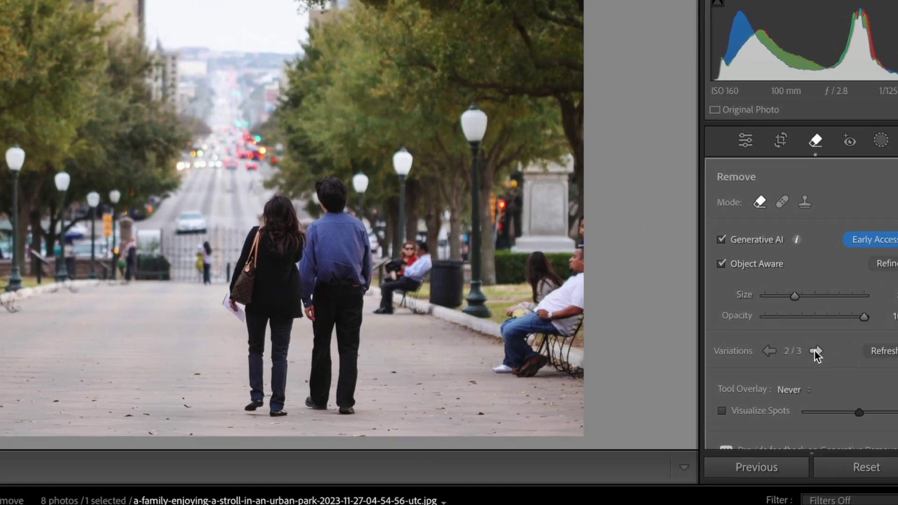
pyautogui.click(811, 353)
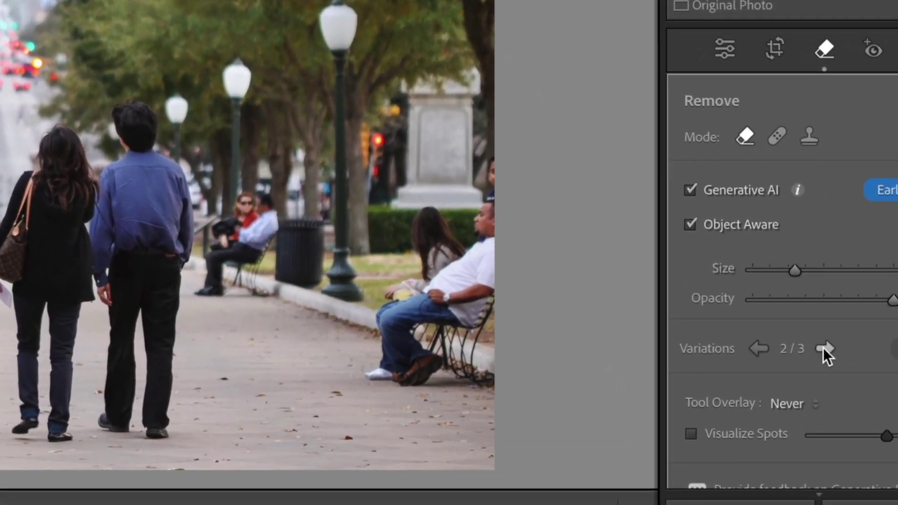
pyautogui.click(824, 350)
# Cycle through the fill variations again, then reset so the child reappears.
pyautogui.click(825, 349)
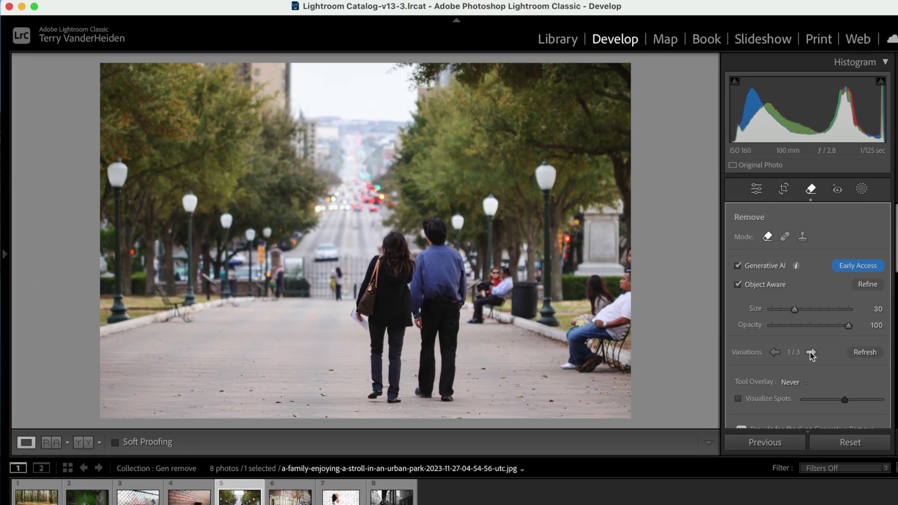
pyautogui.click(812, 352)
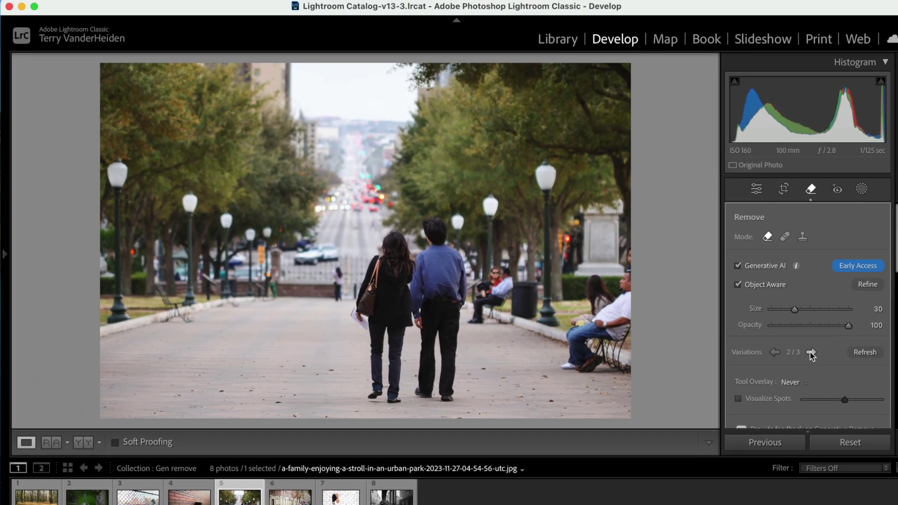
pyautogui.click(811, 353)
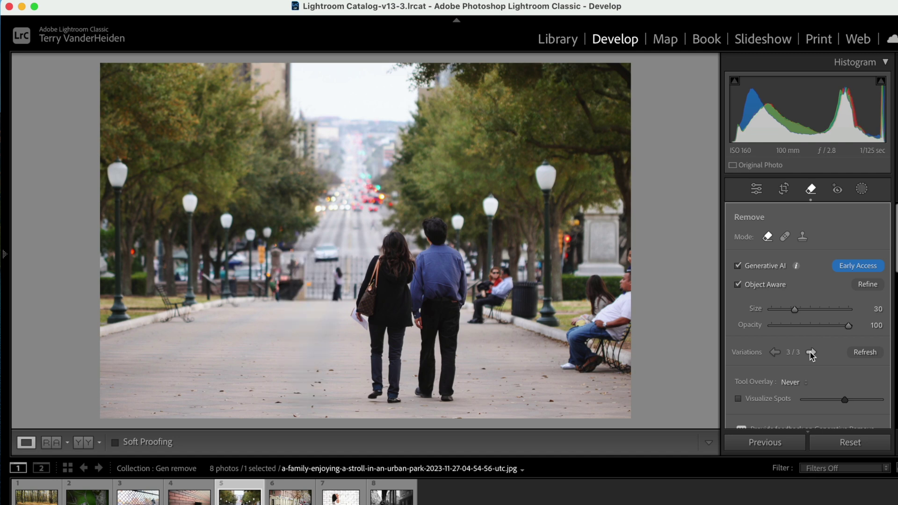
pyautogui.click(811, 352)
pyautogui.click(812, 352)
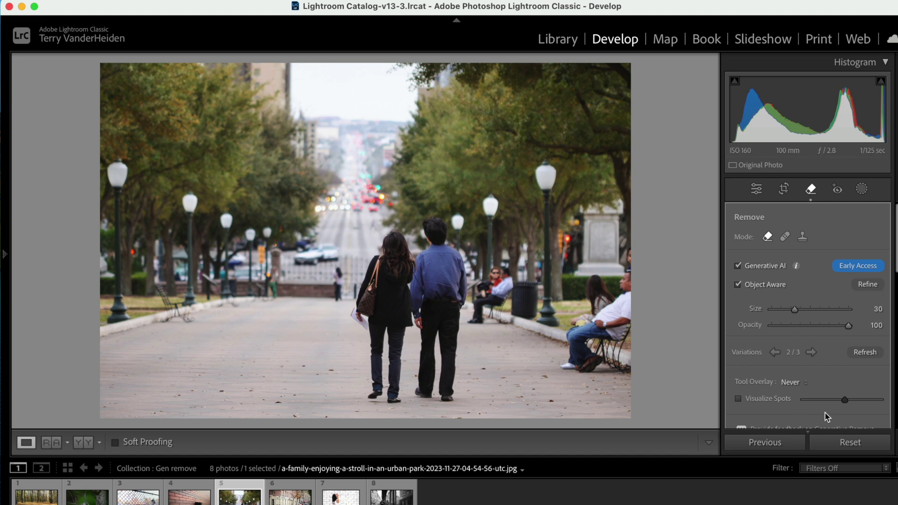
pyautogui.click(848, 443)
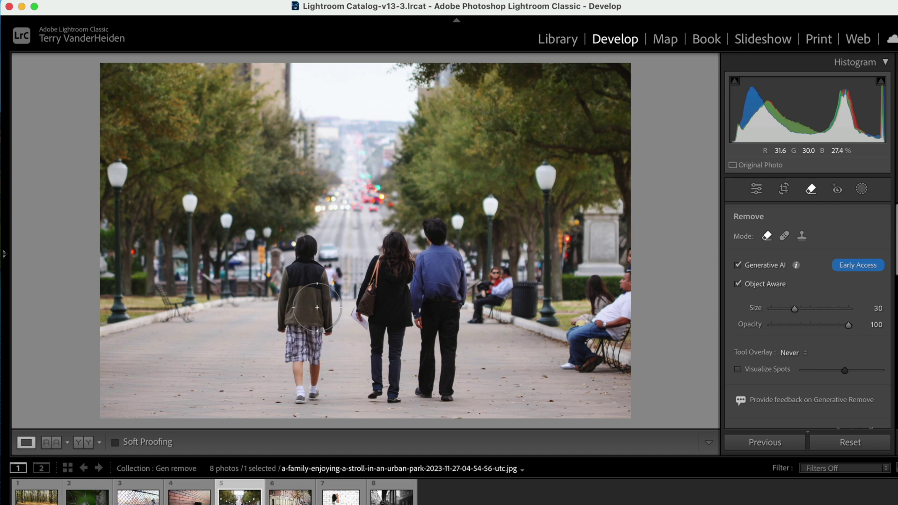
# With Object Aware off, mask the boy, apply generative removal, and view all three variations.
pyautogui.click(738, 284)
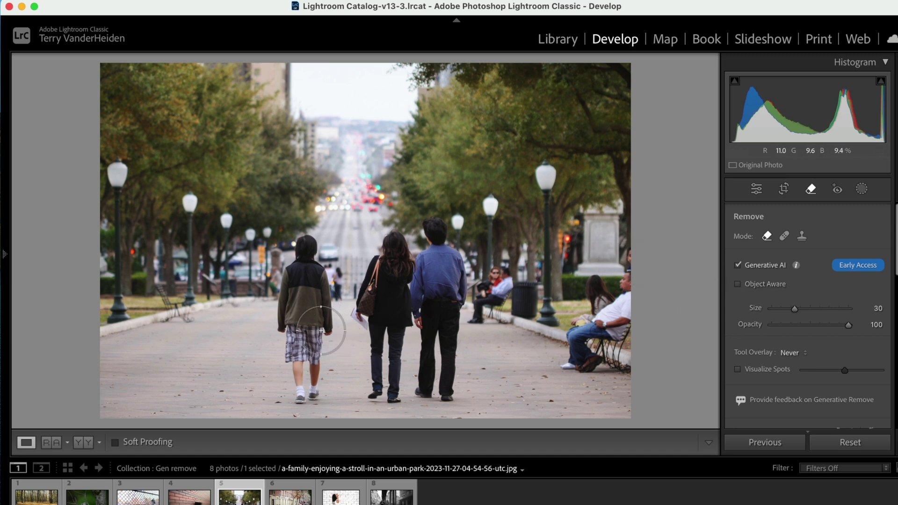
pyautogui.moveTo(309, 331)
pyautogui.mouseDown()
pyautogui.moveTo(313, 299)
pyautogui.moveTo(307, 253)
pyautogui.moveTo(285, 308)
pyautogui.moveTo(291, 358)
pyautogui.moveTo(310, 385)
pyautogui.moveTo(313, 343)
pyautogui.mouseUp()
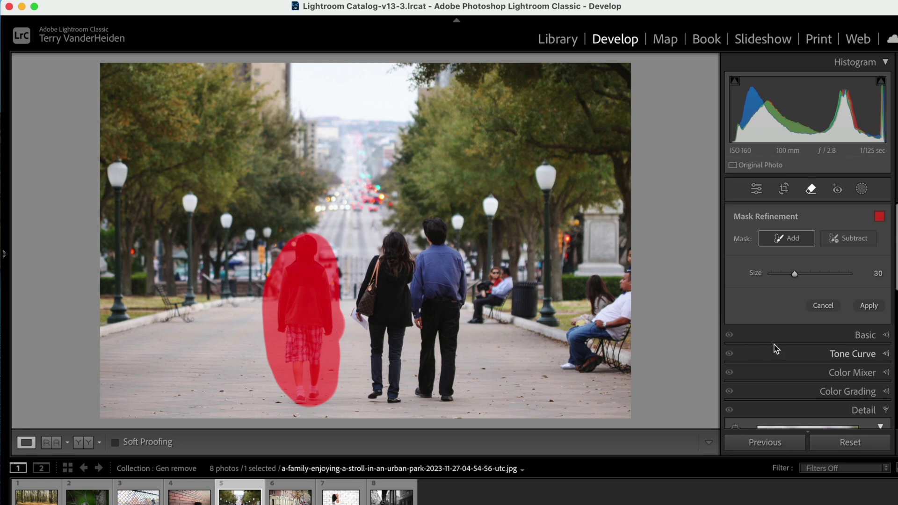
pyautogui.click(869, 309)
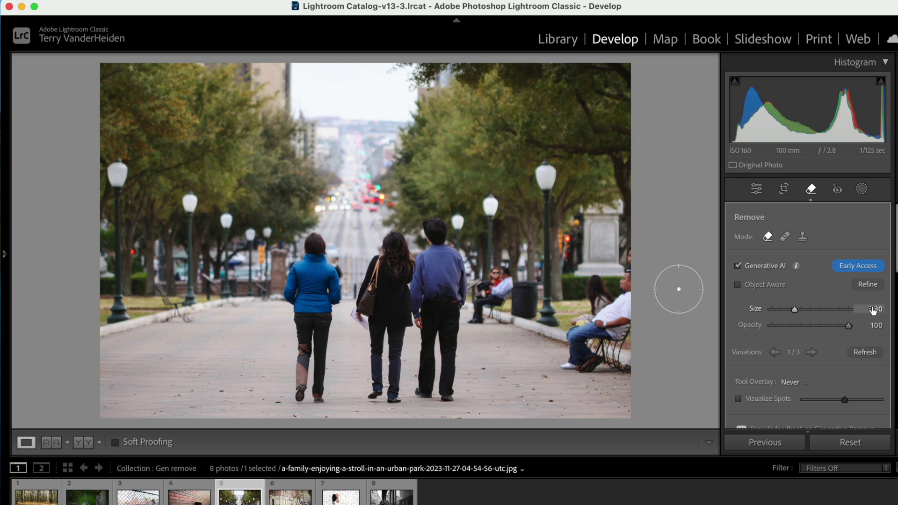
pyautogui.click(812, 352)
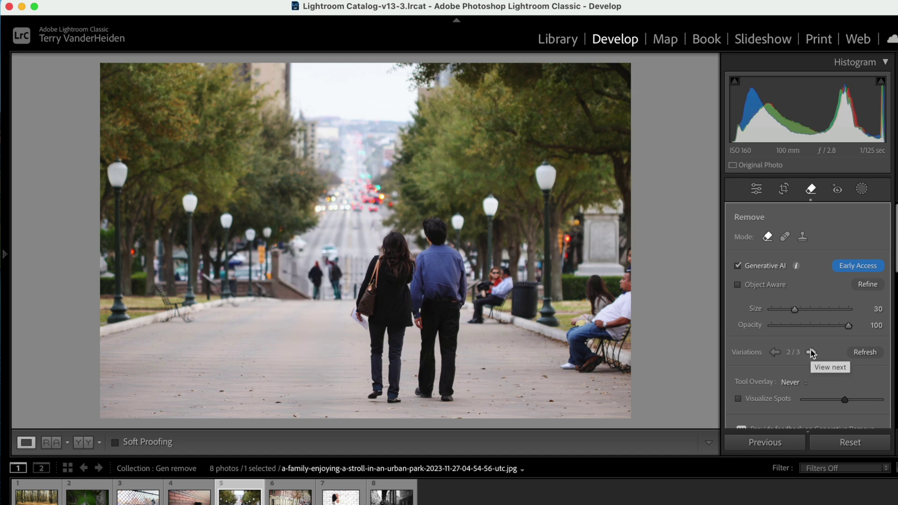
pyautogui.click(811, 352)
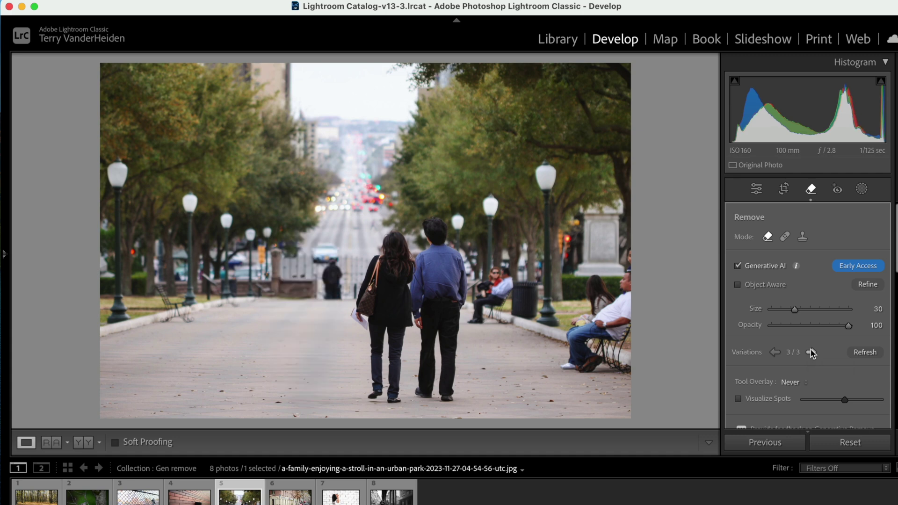
pyautogui.click(812, 351)
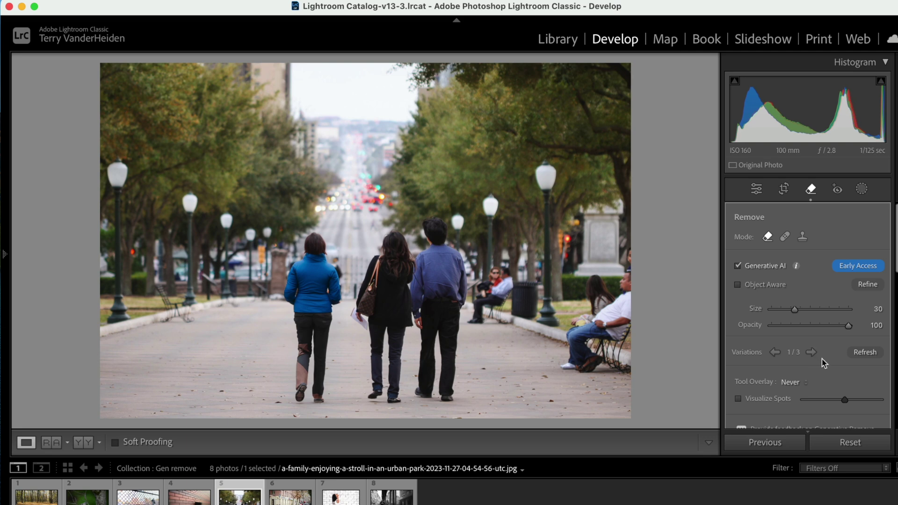
# Refresh for new variations, settle on variation 3/3, and move to the next photo.
pyautogui.click(862, 355)
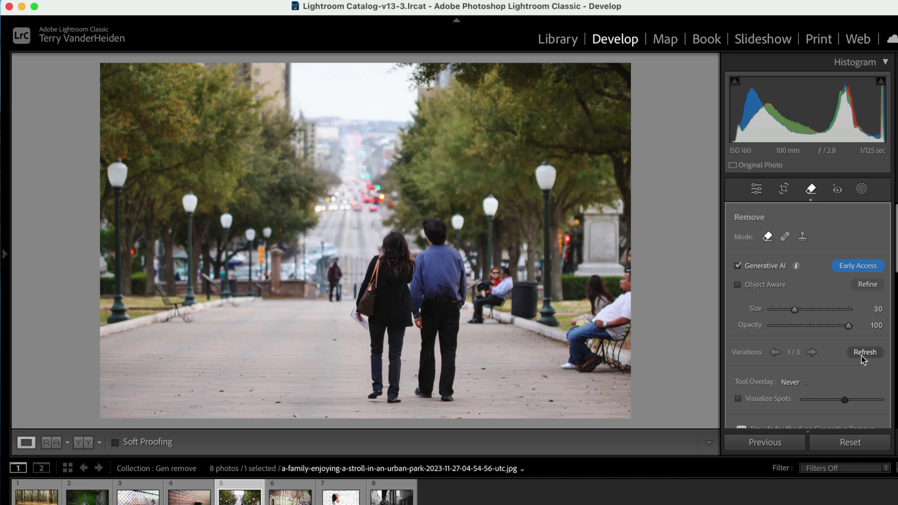
pyautogui.click(812, 353)
pyautogui.click(812, 353)
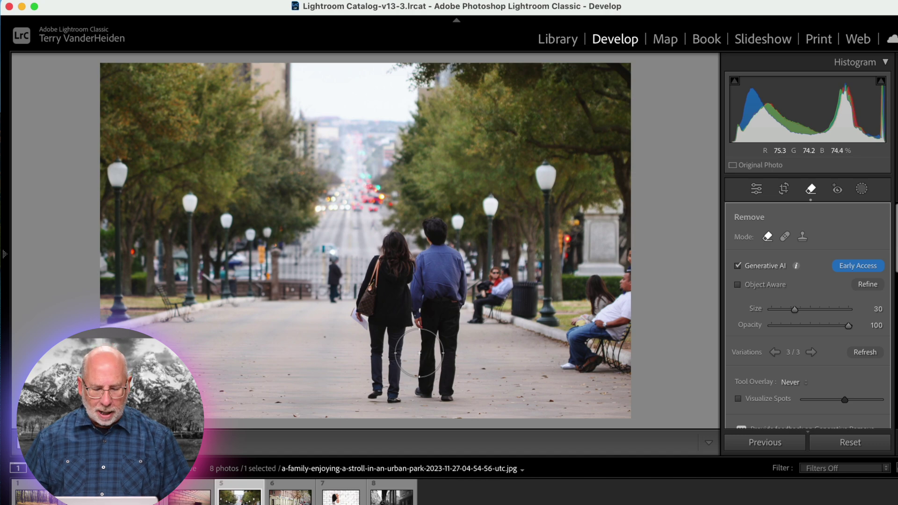
pyautogui.press('Right')
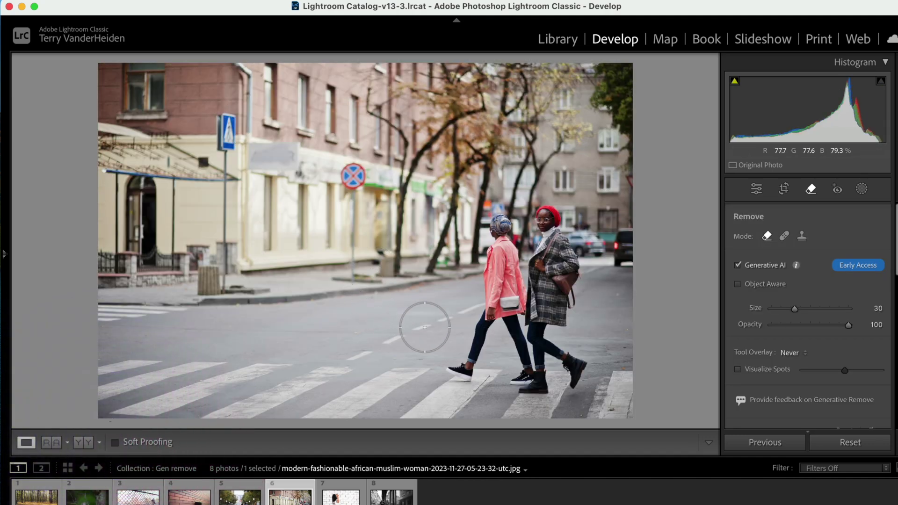
# Lower brush size to 23, mask the pink-coat woman from torso to legs, and apply removal.
pyautogui.scroll(-3, 460, 324)
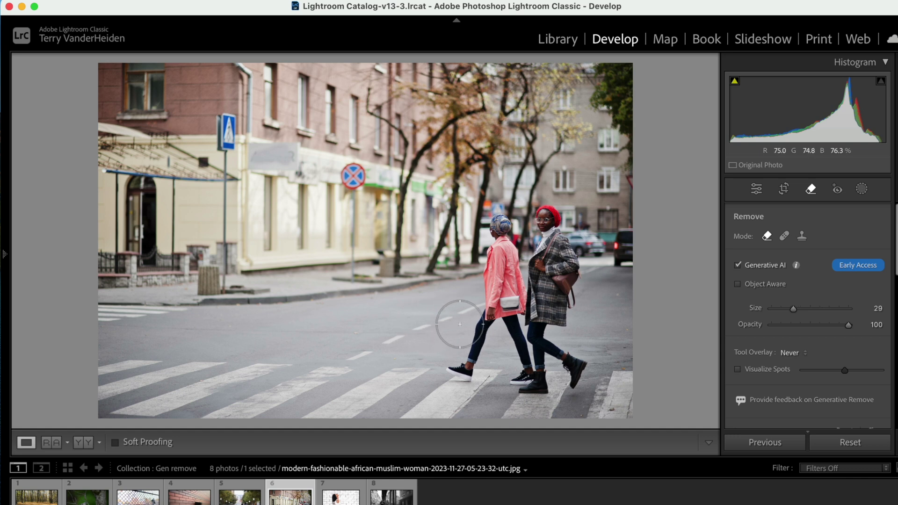
pyautogui.moveTo(488, 314); pyautogui.dragTo(497, 236)
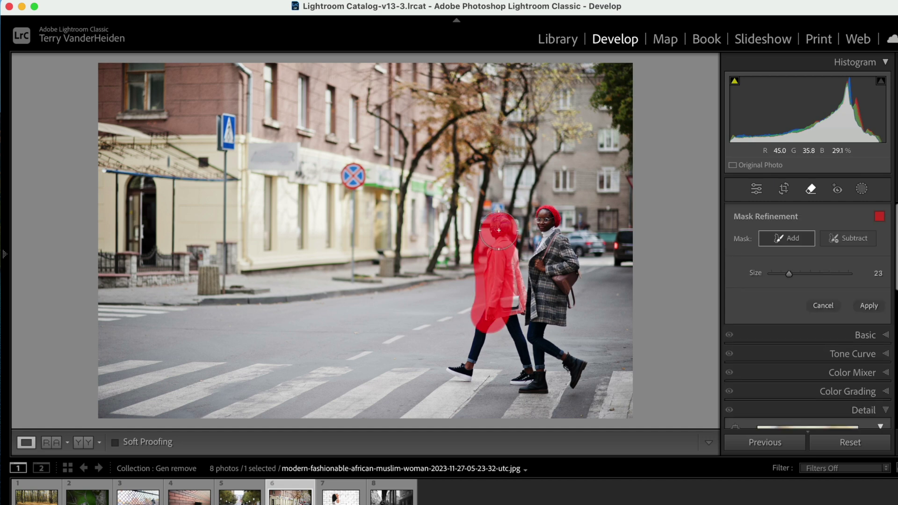
pyautogui.moveTo(505, 299)
pyautogui.mouseDown()
pyautogui.moveTo(523, 380)
pyautogui.moveTo(505, 351)
pyautogui.moveTo(483, 341)
pyautogui.moveTo(458, 367)
pyautogui.mouseUp()
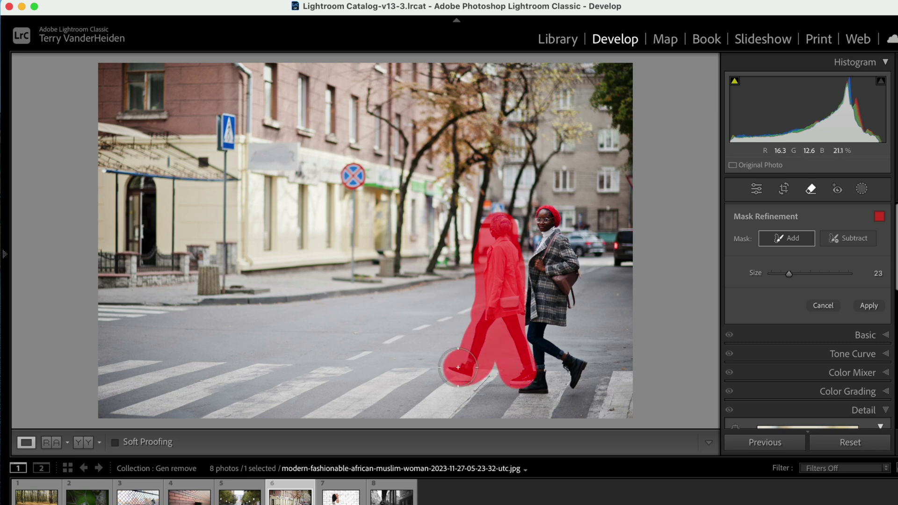
pyautogui.click(870, 306)
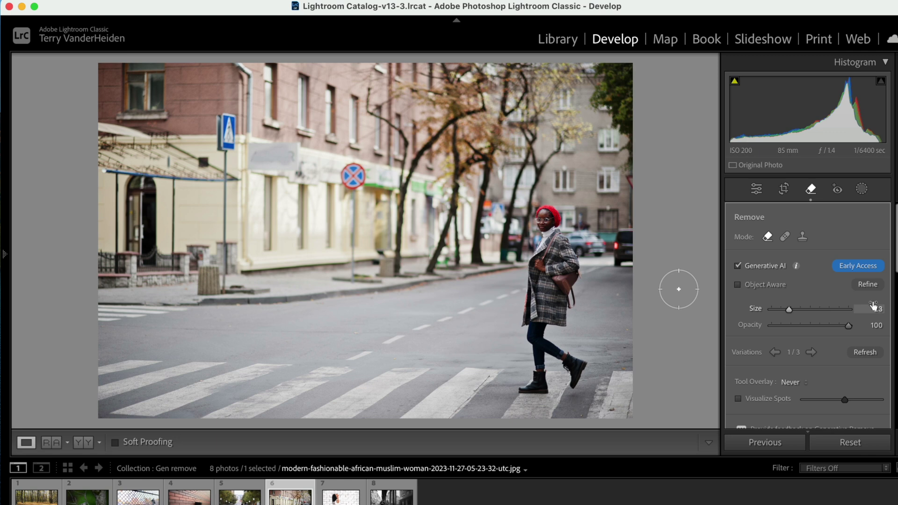
# Compare before and after, then move through the filmstrip to the white-brick-wall portrait.
pyautogui.press('\\')
pyautogui.press('\\')
pyautogui.press('\\')
pyautogui.press('\\')
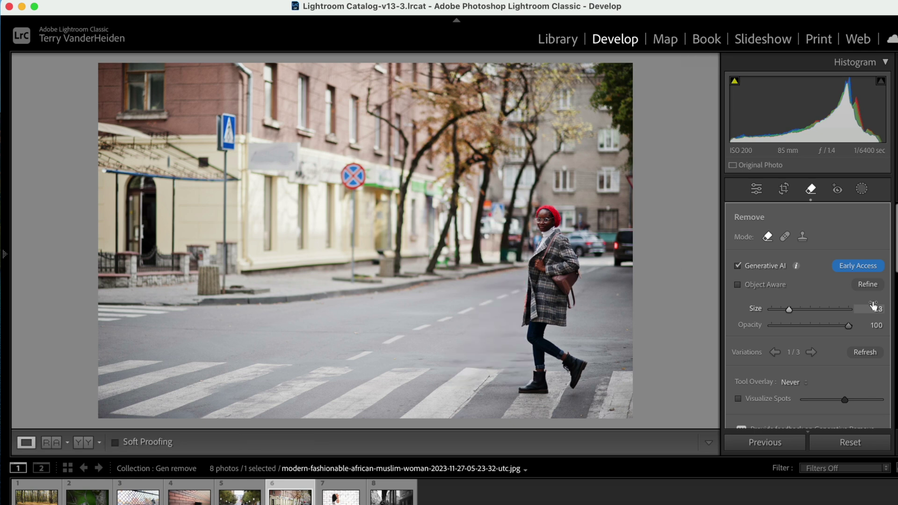
pyautogui.click(251, 501)
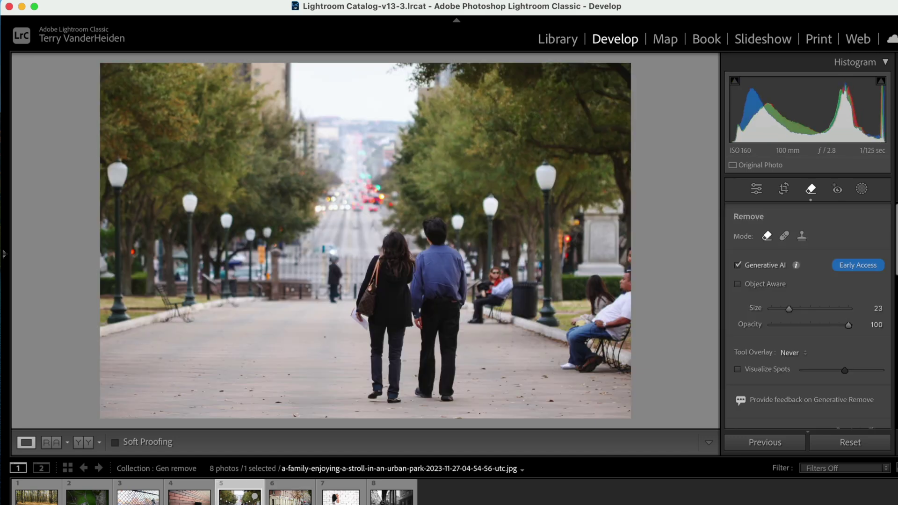
pyautogui.click(290, 499)
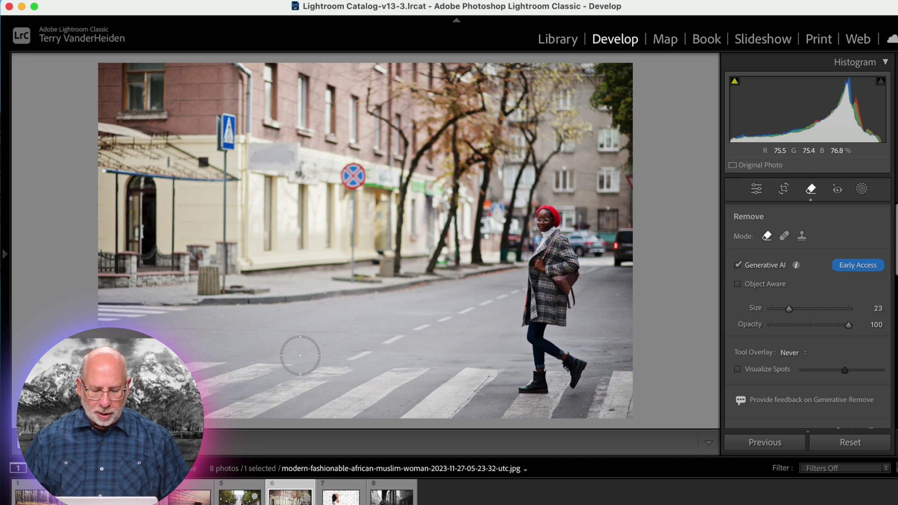
pyautogui.click(336, 498)
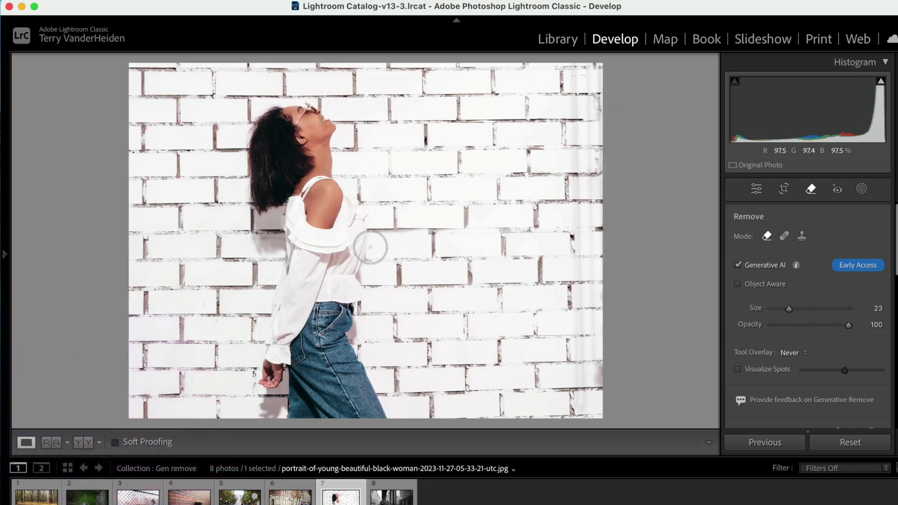
# Mask the woman at the white brick wall, trimming wall beside her hair and adding her hair.
pyautogui.scroll(2, 363, 245)
pyautogui.moveTo(355, 245)
pyautogui.mouseDown()
pyautogui.moveTo(357, 202)
pyautogui.moveTo(326, 183)
pyautogui.moveTo(320, 165)
pyautogui.moveTo(326, 127)
pyautogui.moveTo(262, 114)
pyautogui.moveTo(251, 123)
pyautogui.moveTo(245, 200)
pyautogui.moveTo(258, 193)
pyautogui.moveTo(276, 147)
pyautogui.moveTo(313, 139)
pyautogui.moveTo(273, 227)
pyautogui.moveTo(297, 217)
pyautogui.moveTo(272, 374)
pyautogui.moveTo(297, 411)
pyautogui.moveTo(382, 423)
pyautogui.moveTo(350, 351)
pyautogui.moveTo(359, 256)
pyautogui.moveTo(343, 223)
pyautogui.moveTo(300, 180)
pyautogui.moveTo(323, 246)
pyautogui.moveTo(304, 370)
pyautogui.moveTo(323, 384)
pyautogui.moveTo(327, 341)
pyautogui.moveTo(337, 402)
pyautogui.mouseUp()
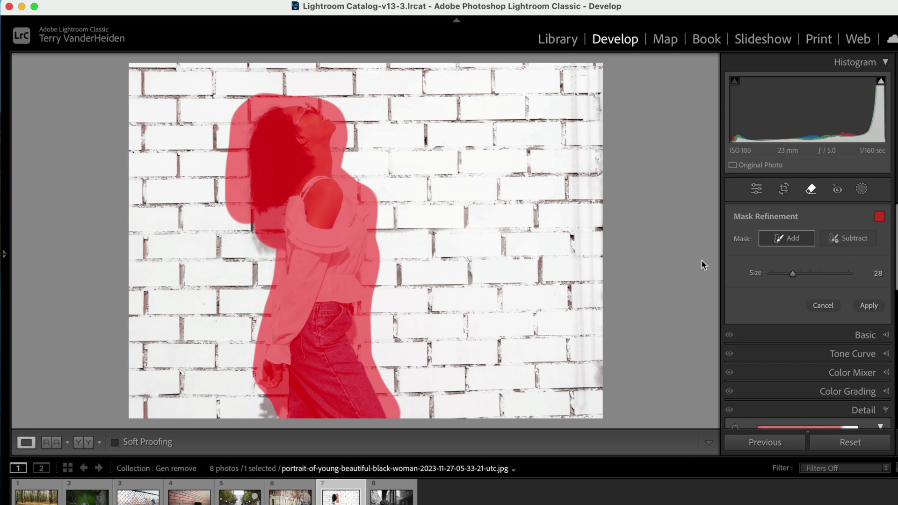
pyautogui.click(848, 238)
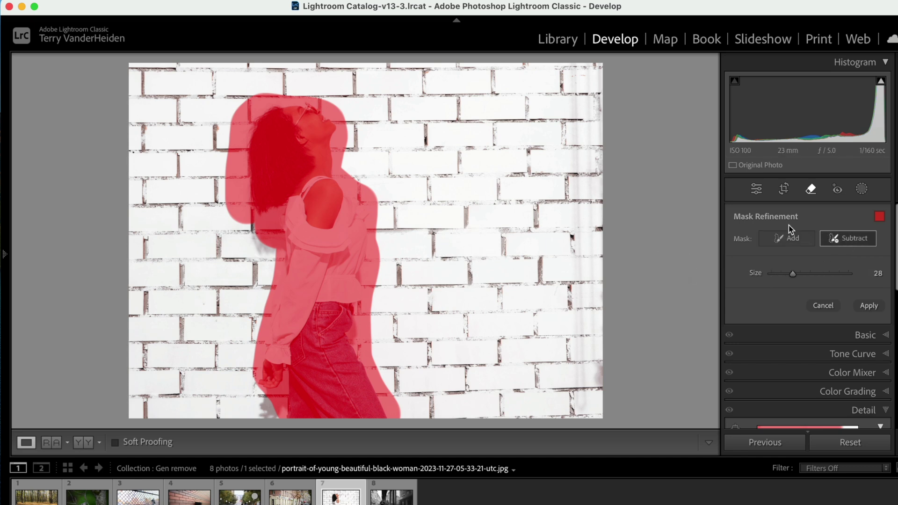
pyautogui.moveTo(248, 84)
pyautogui.mouseDown()
pyautogui.moveTo(219, 151)
pyautogui.moveTo(220, 209)
pyautogui.mouseUp()
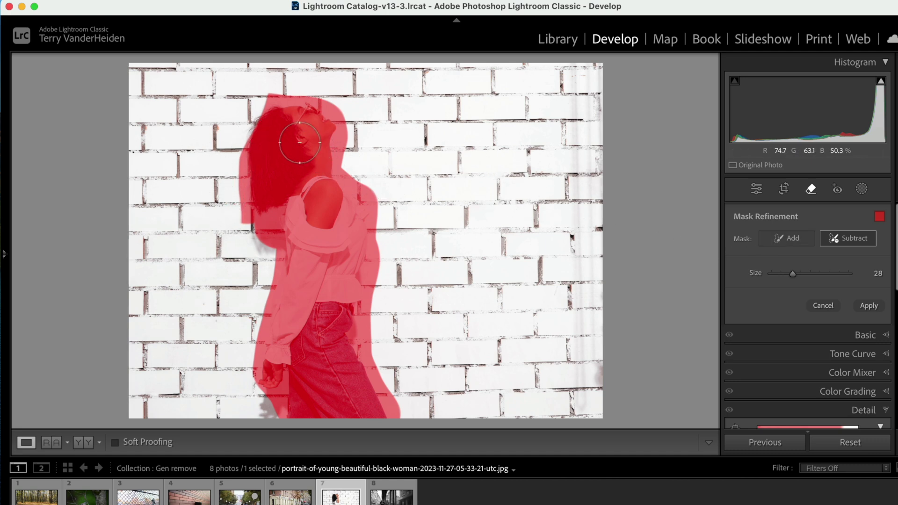
pyautogui.click(790, 238)
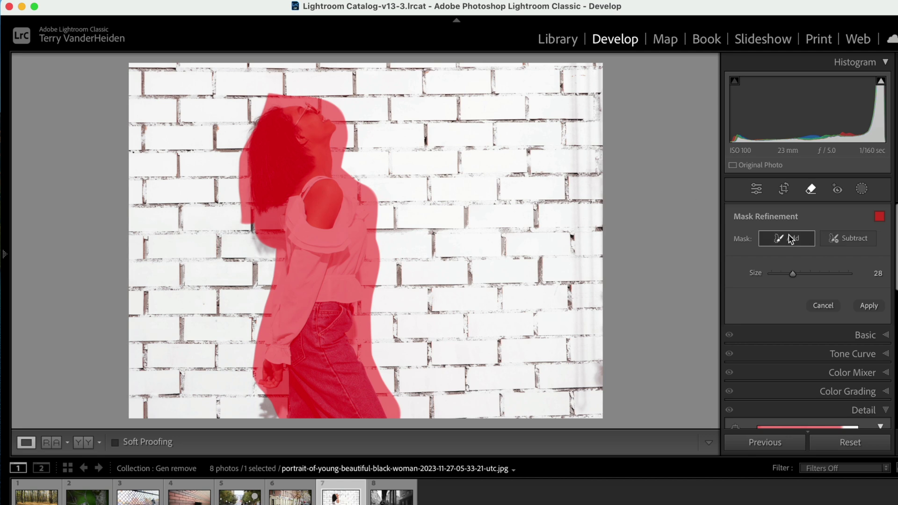
pyautogui.moveTo(298, 132); pyautogui.dragTo(261, 136)
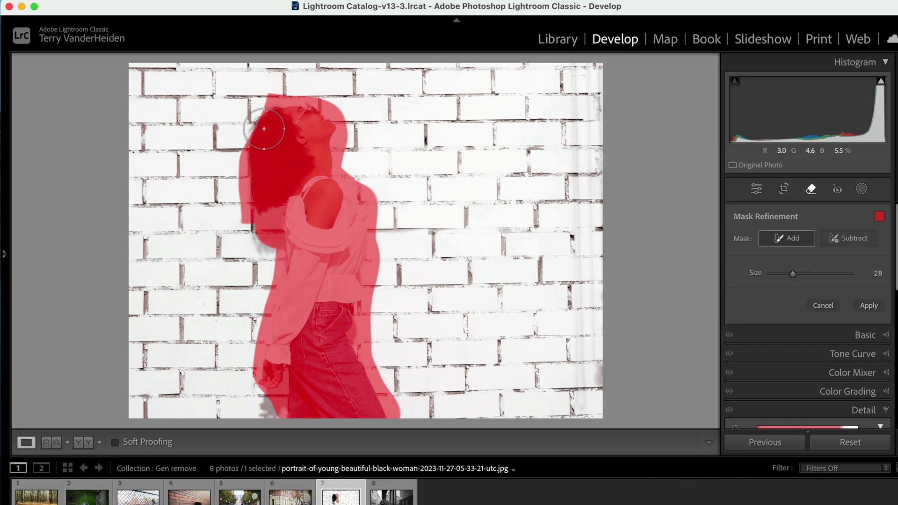
pyautogui.click(849, 238)
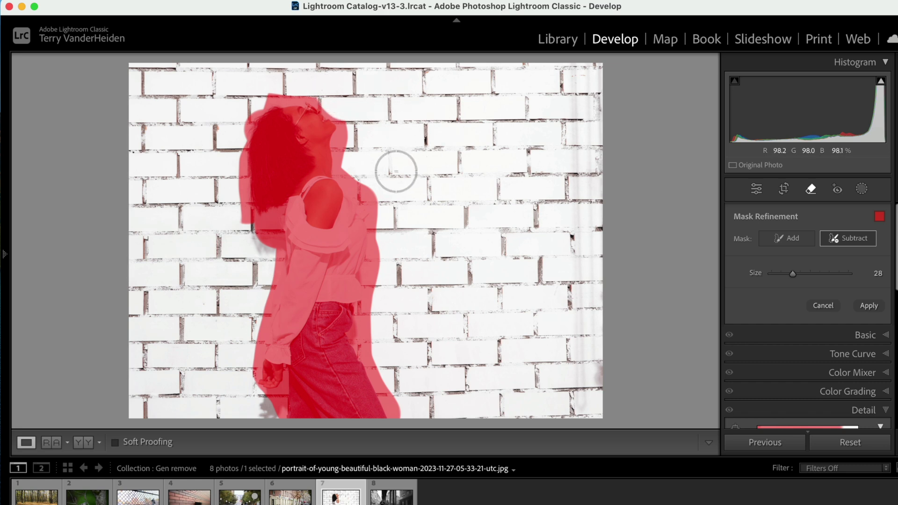
# Apply the removal, choose variation 3 with a black lamp on a stand, then show the chain-link fence photo.
pyautogui.click(871, 307)
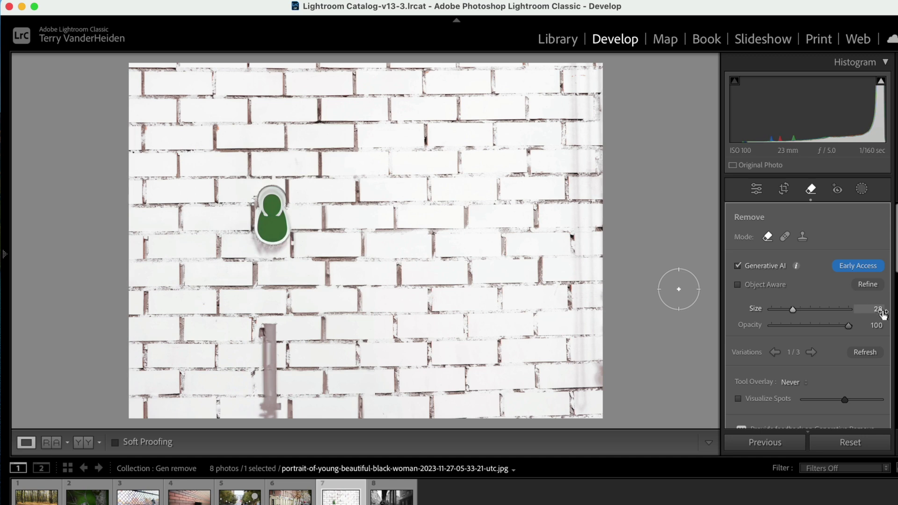
pyautogui.click(812, 353)
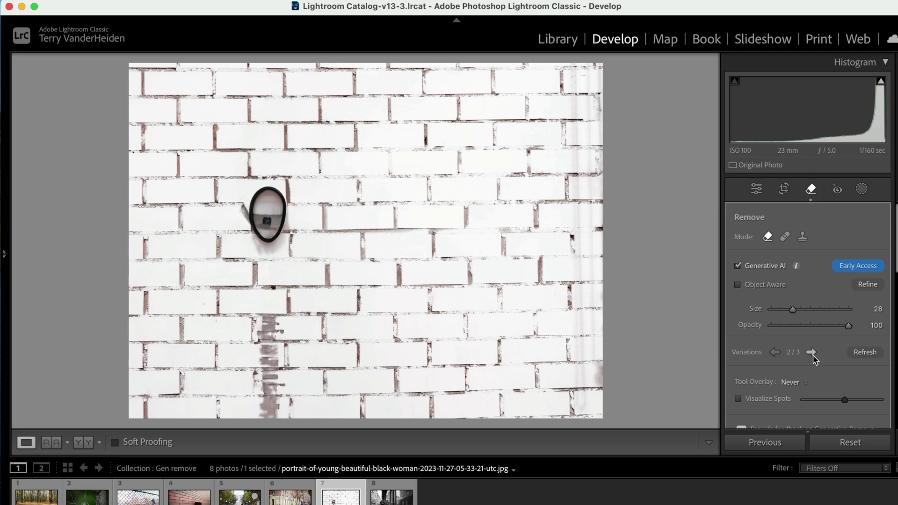
pyautogui.click(812, 353)
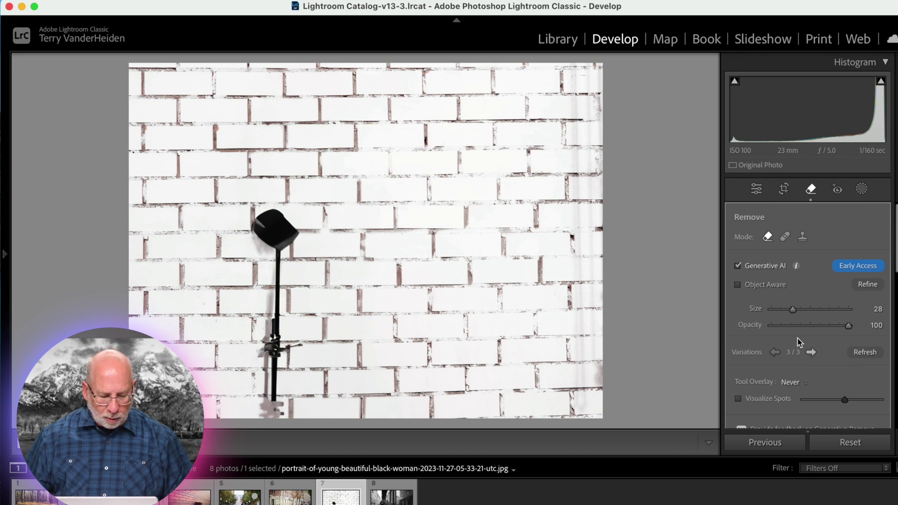
pyautogui.click(391, 495)
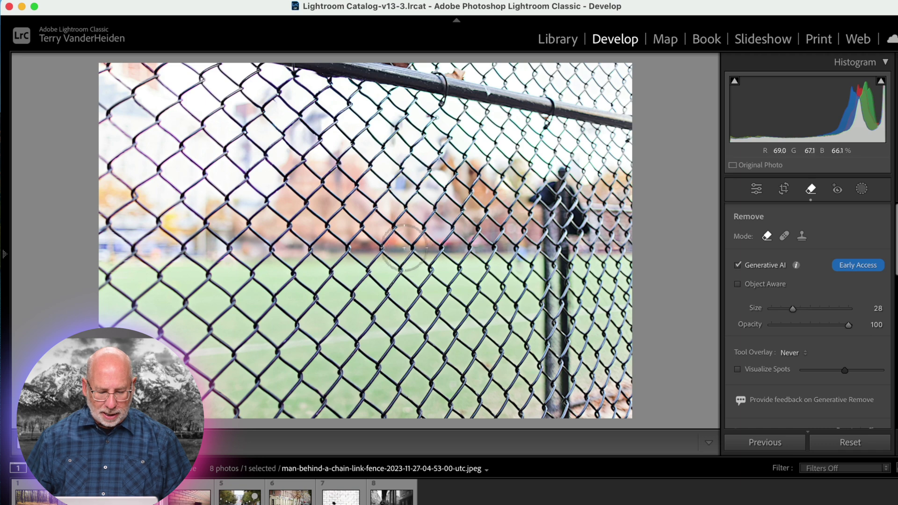
# Display the red brick-wall photo with its generated black box in the filmstrip.
pyautogui.click(192, 500)
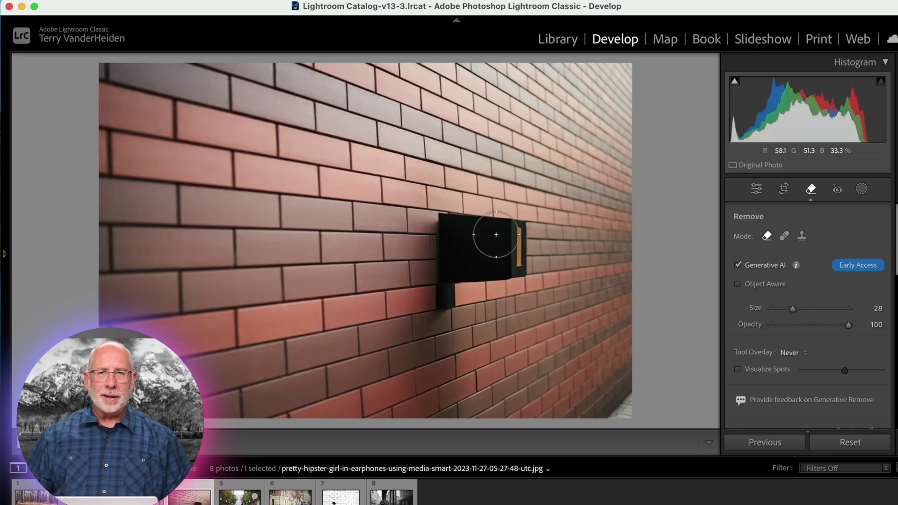